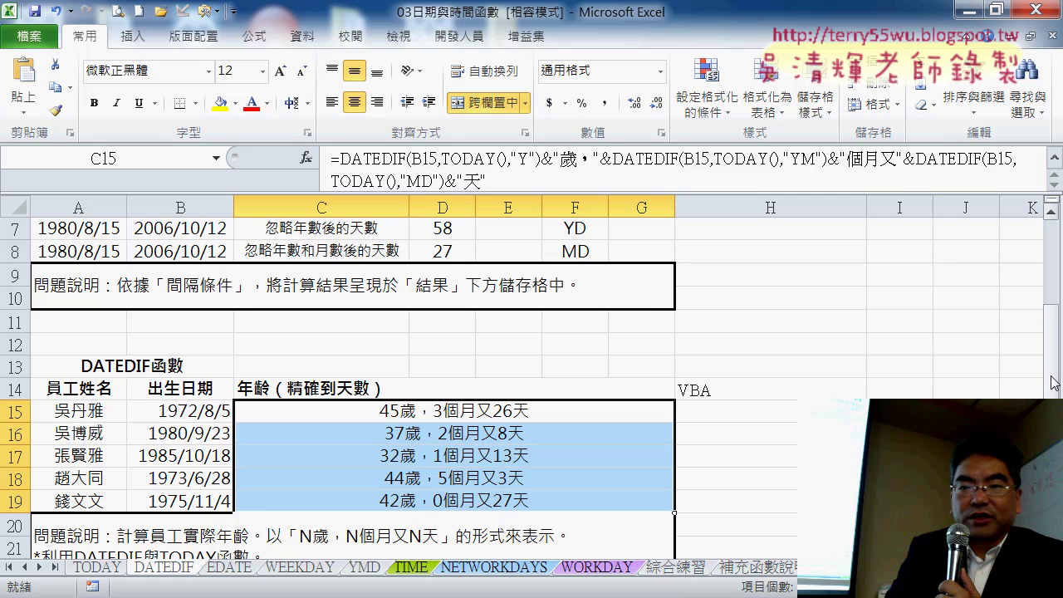
# Delete the five age formulas in C15:C19, leaving C15 selected.
pyautogui.scroll(-1, 1052, 384)
pyautogui.click(748, 410)
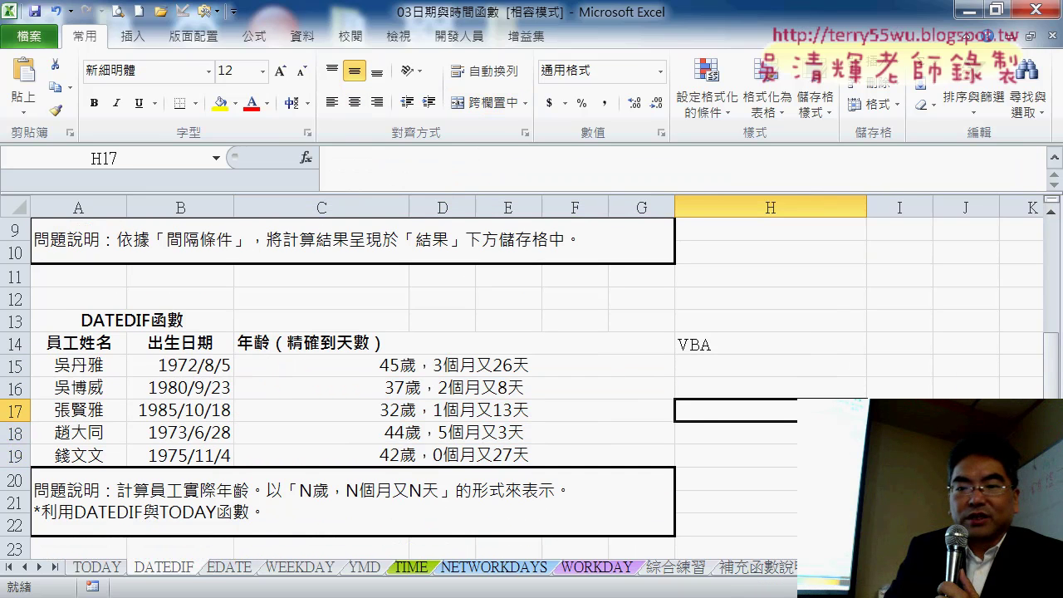
pyautogui.scroll(1, 532, 374)
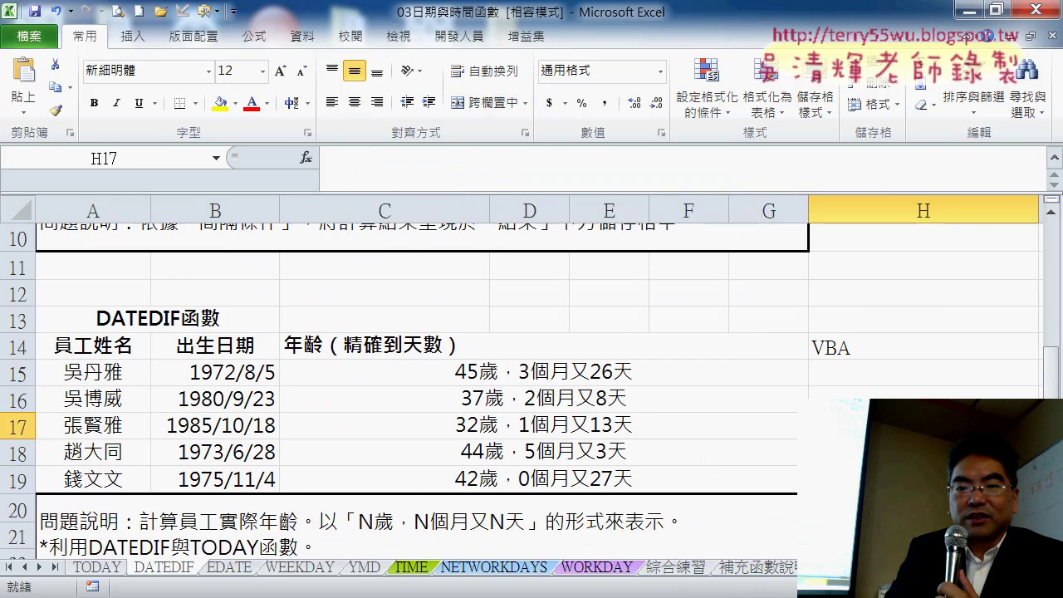
pyautogui.scroll(-1, 532, 374)
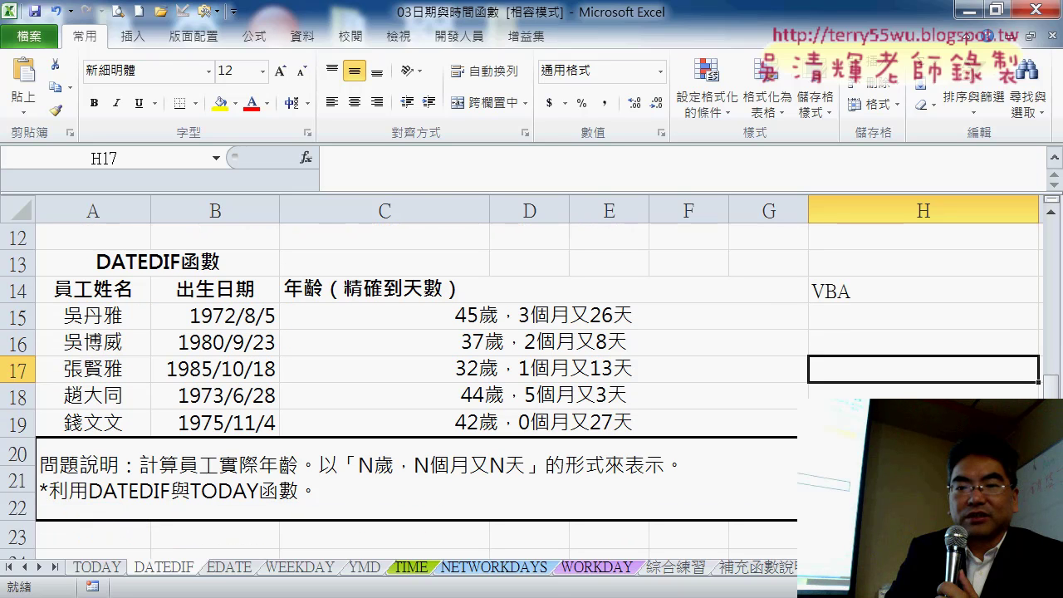
pyautogui.click(923, 480)
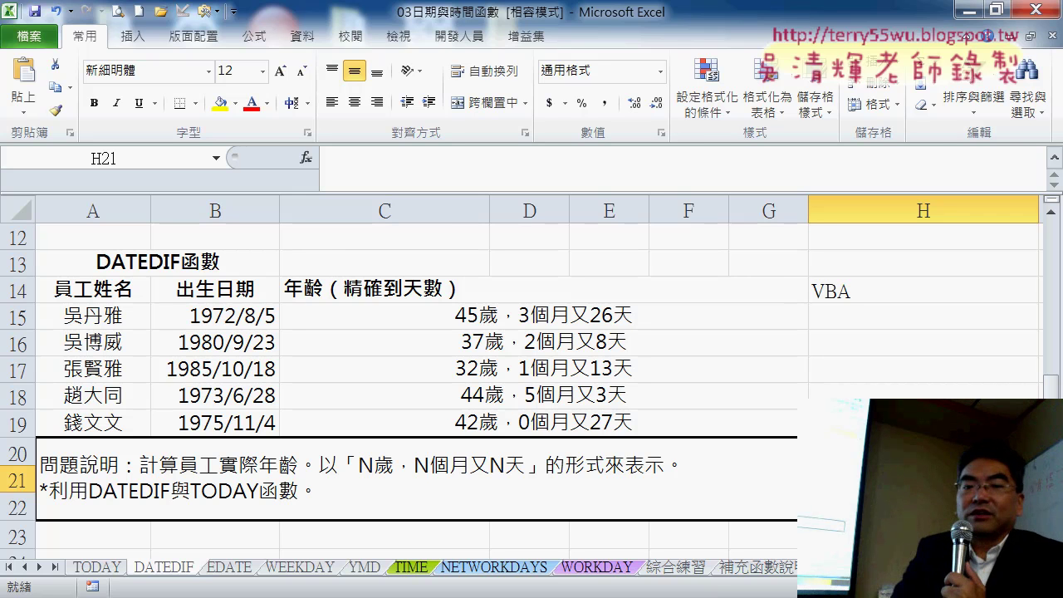
pyautogui.moveTo(563, 316); pyautogui.dragTo(570, 422)
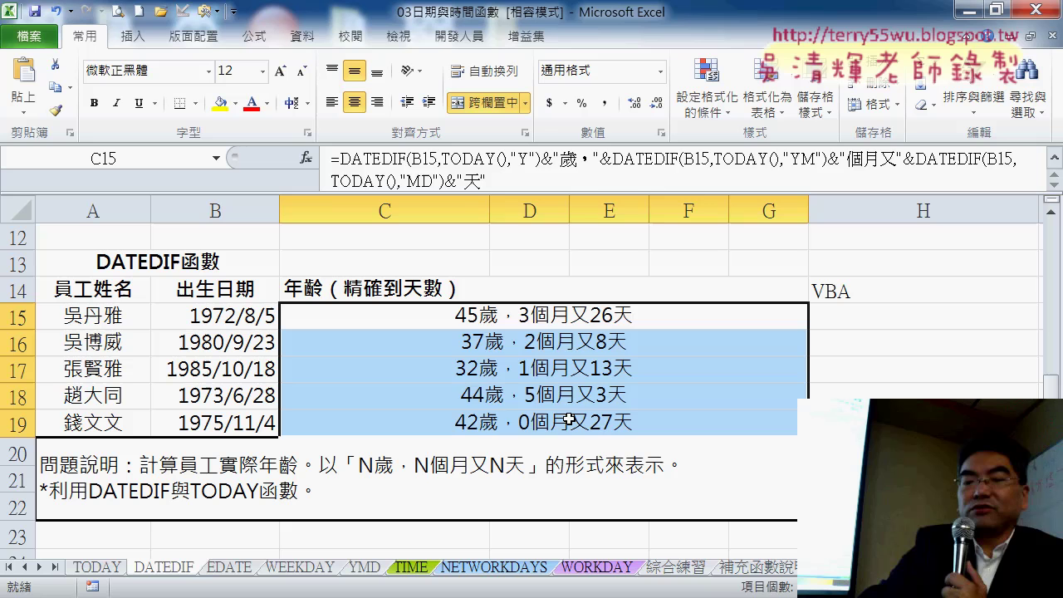
pyautogui.press('Delete')
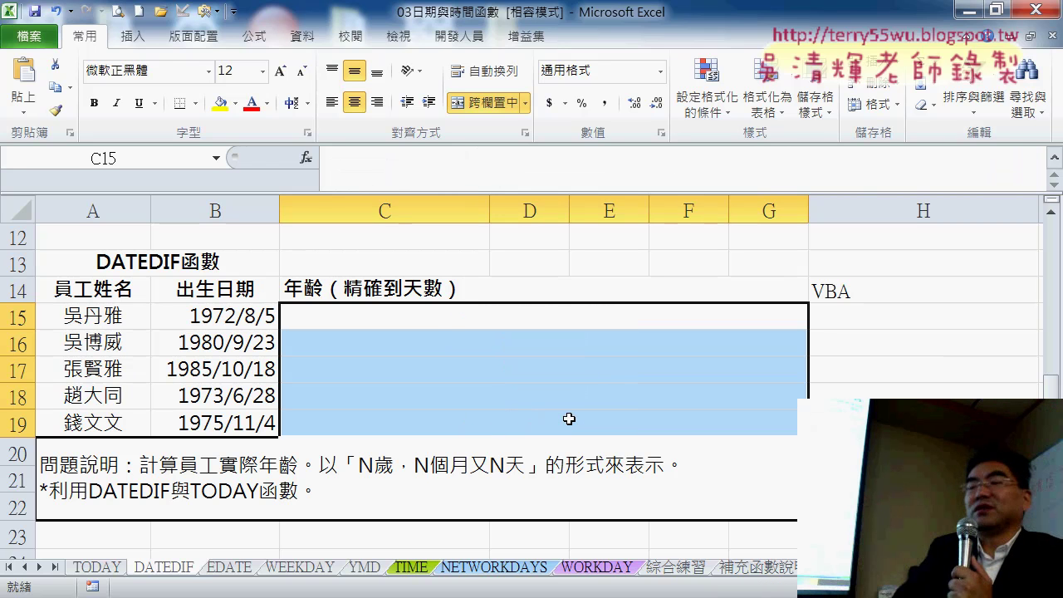
pyautogui.click(578, 314)
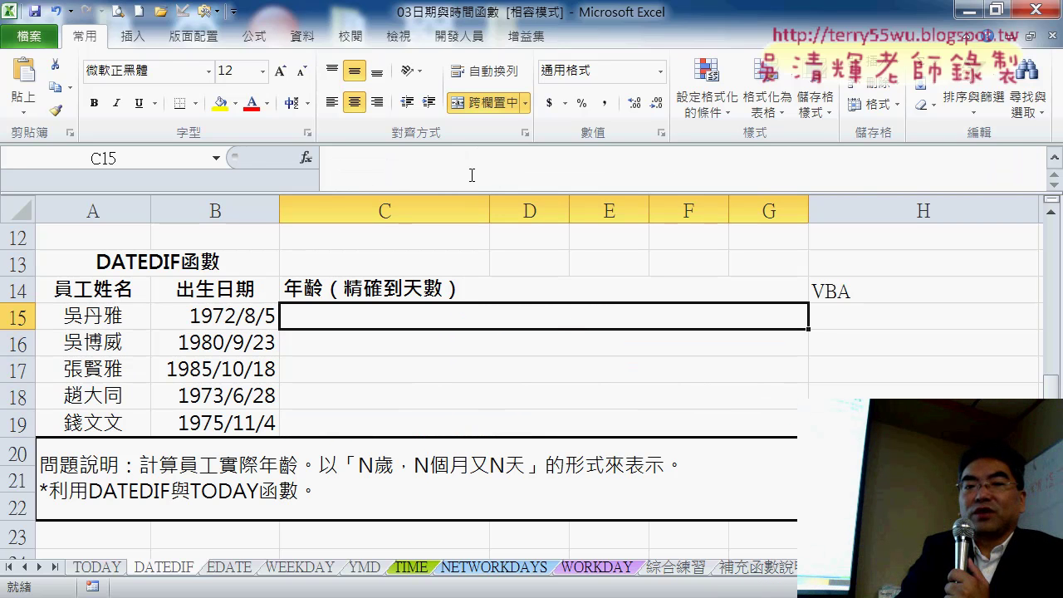
# Enter =DATEDIF(B15,TODAY(),"Y") in C15 so it shows 45 years.
pyautogui.write('=')
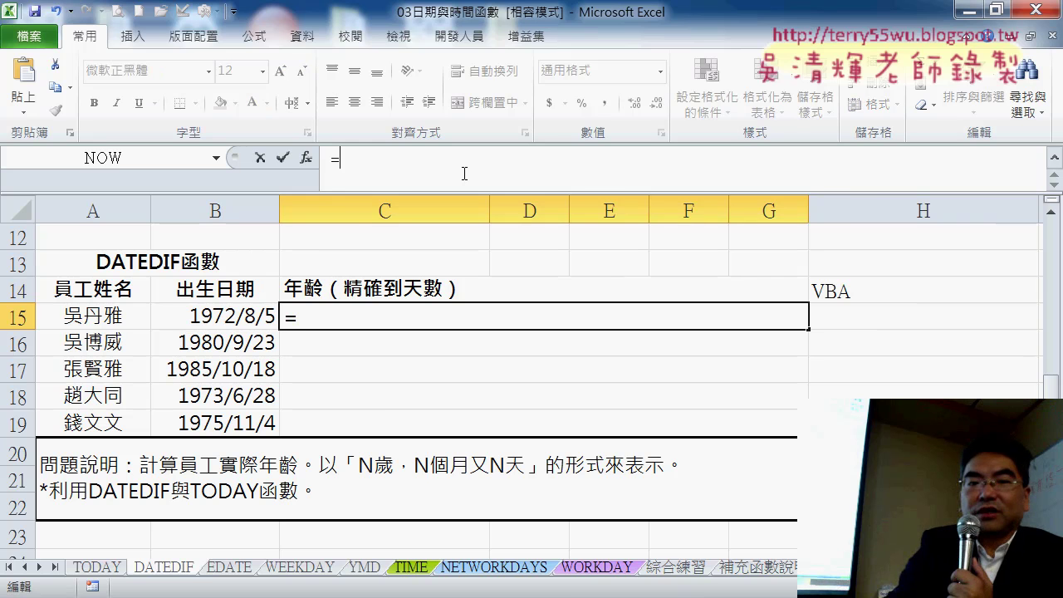
pyautogui.write('dated')
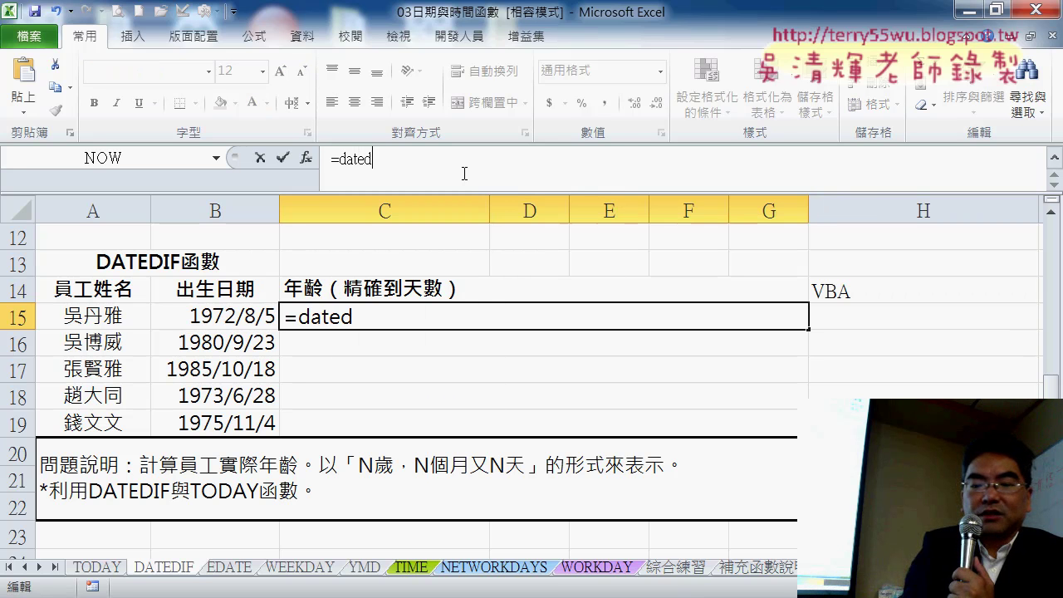
pyautogui.write('if(')
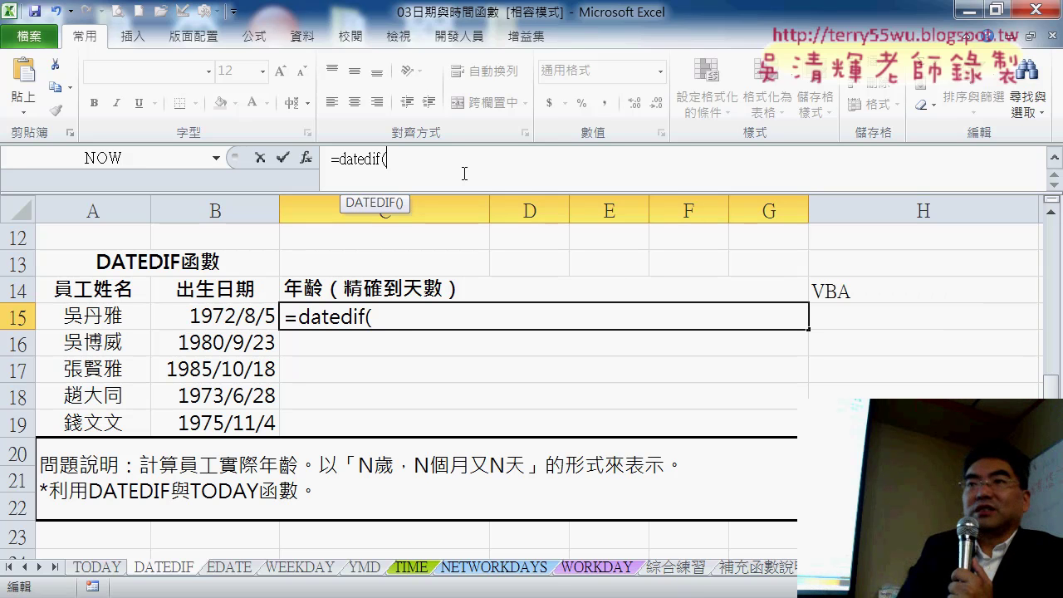
pyautogui.click(212, 316)
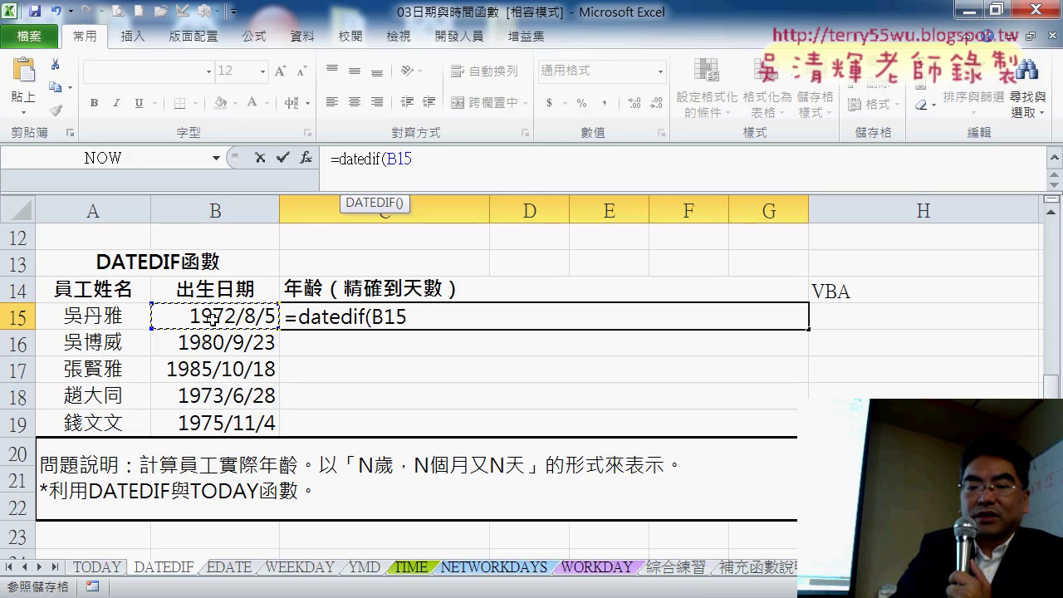
pyautogui.write(',')
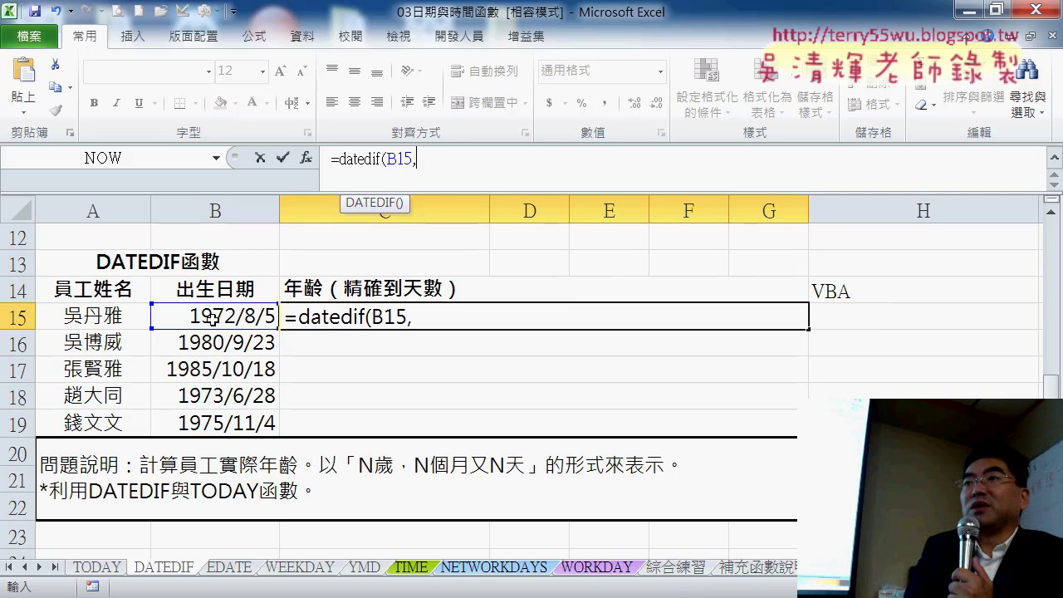
pyautogui.write('to')
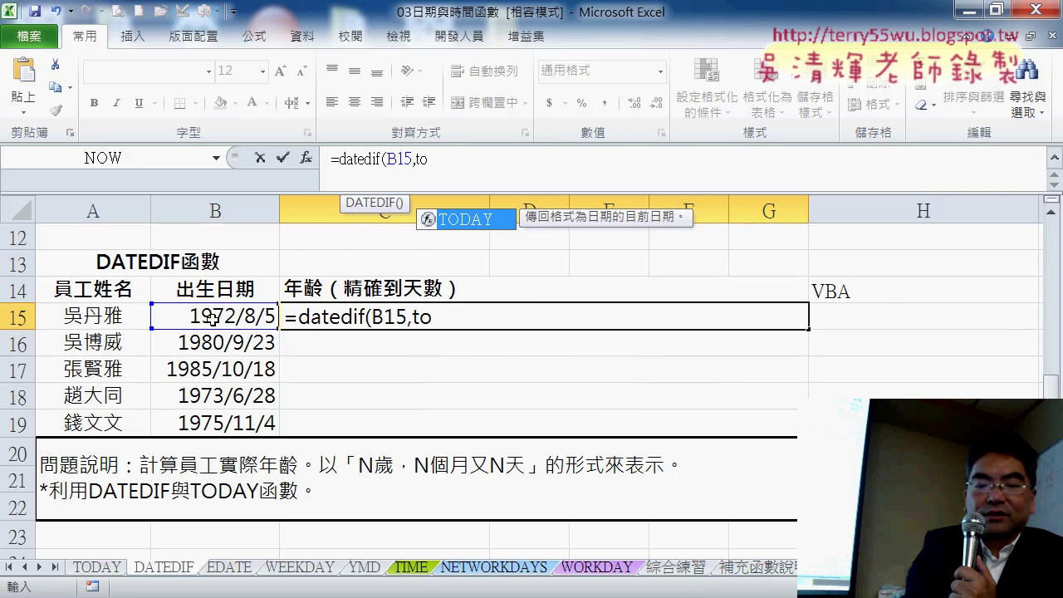
pyautogui.write('day')
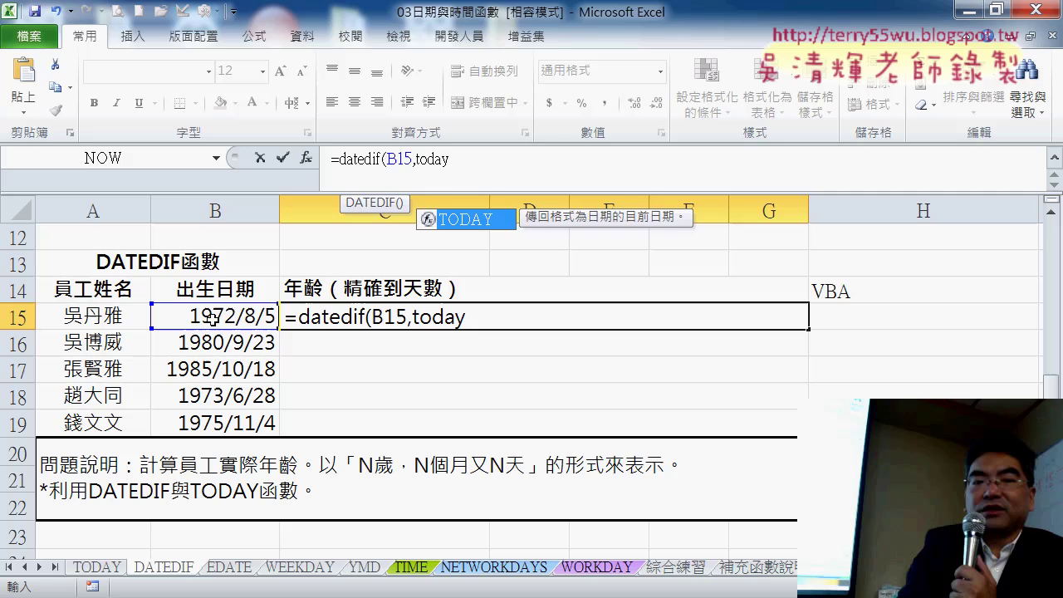
pyautogui.write('(')
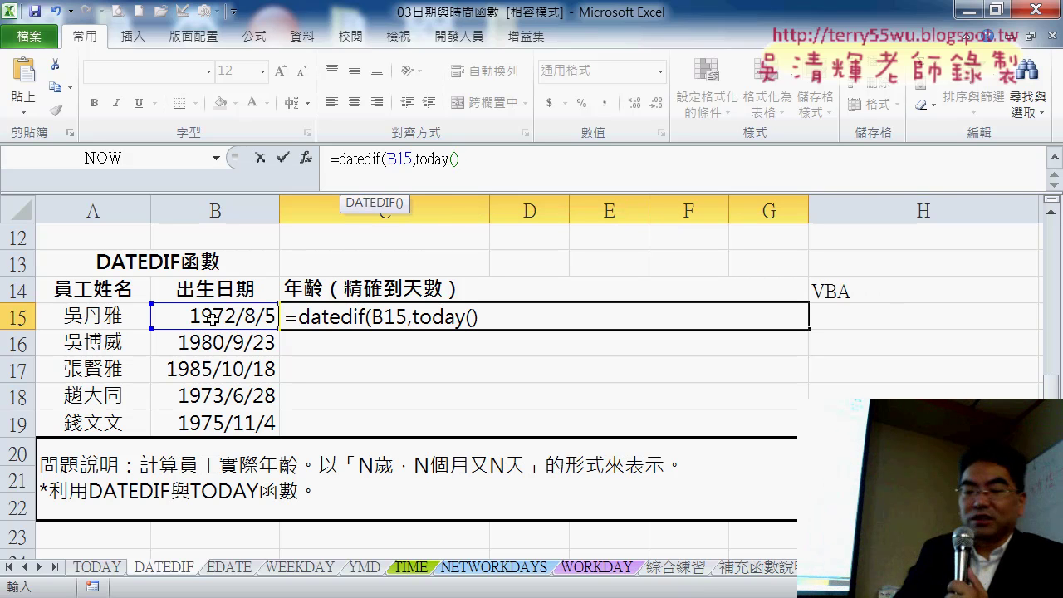
pyautogui.write(',')
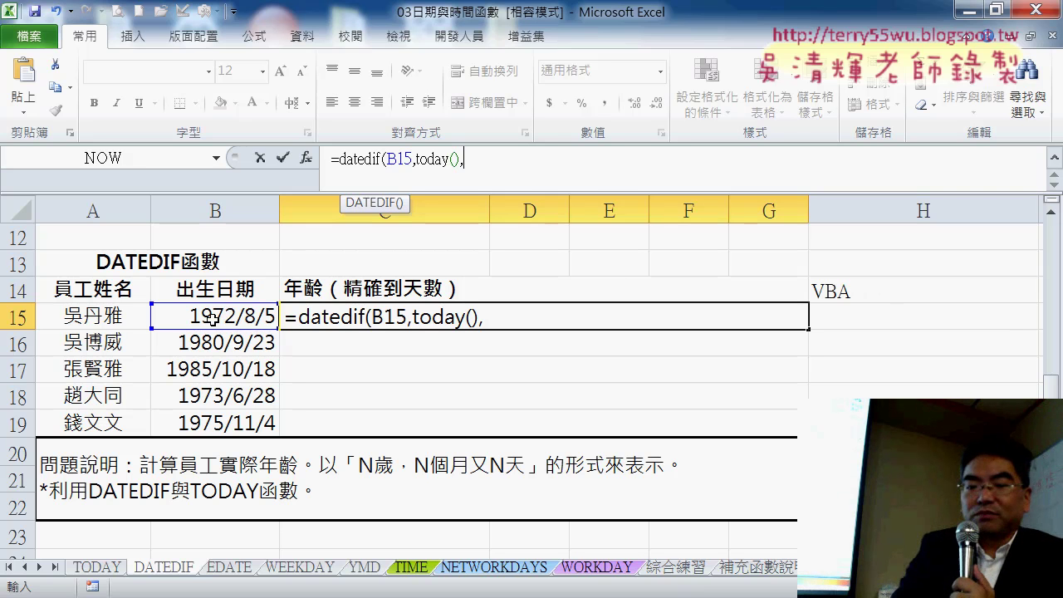
pyautogui.write('"Y')
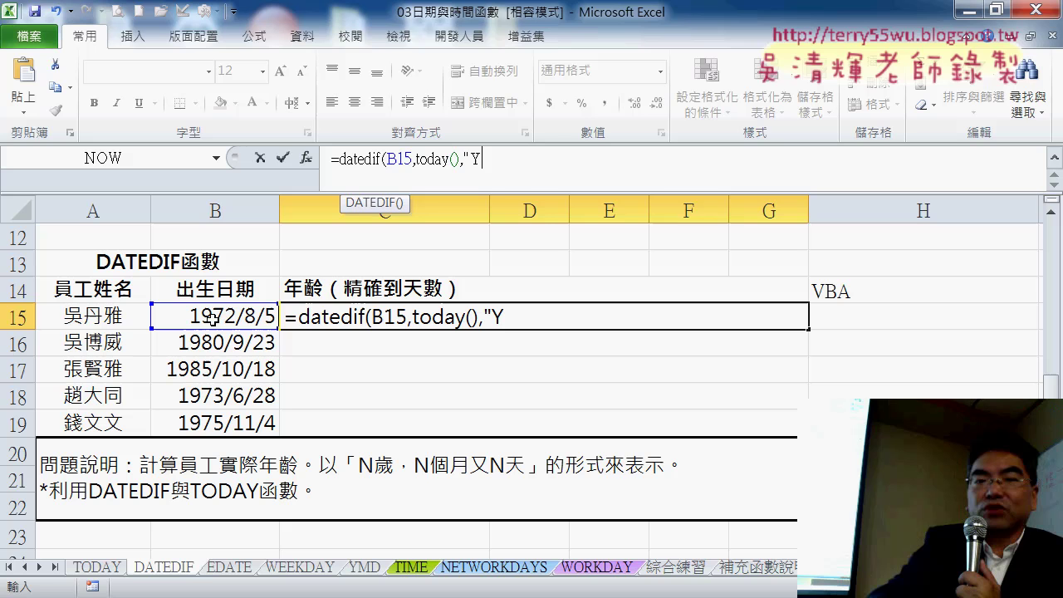
pyautogui.write('")')
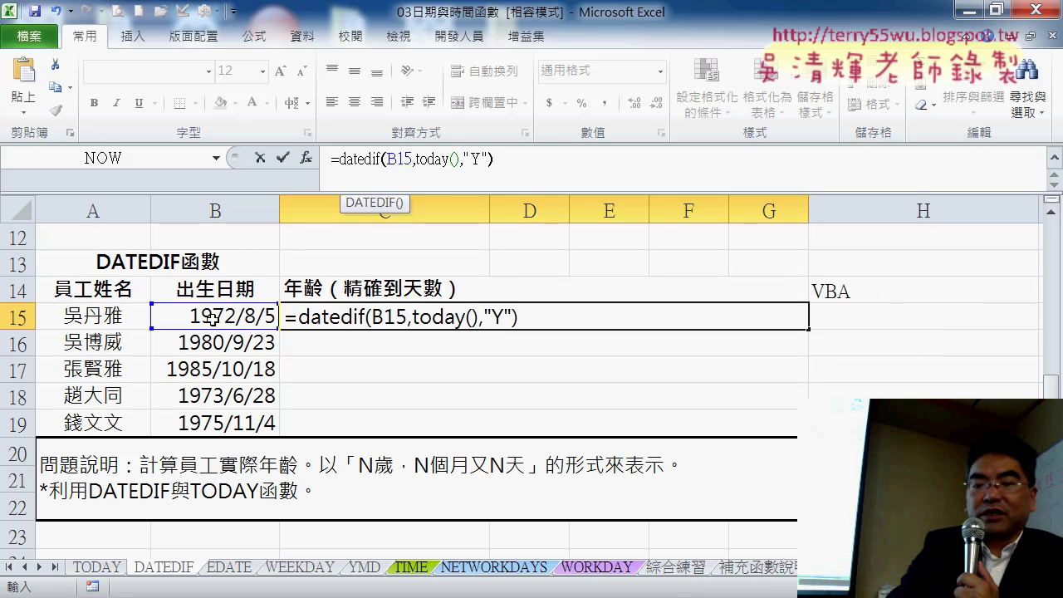
pyautogui.press('Return')
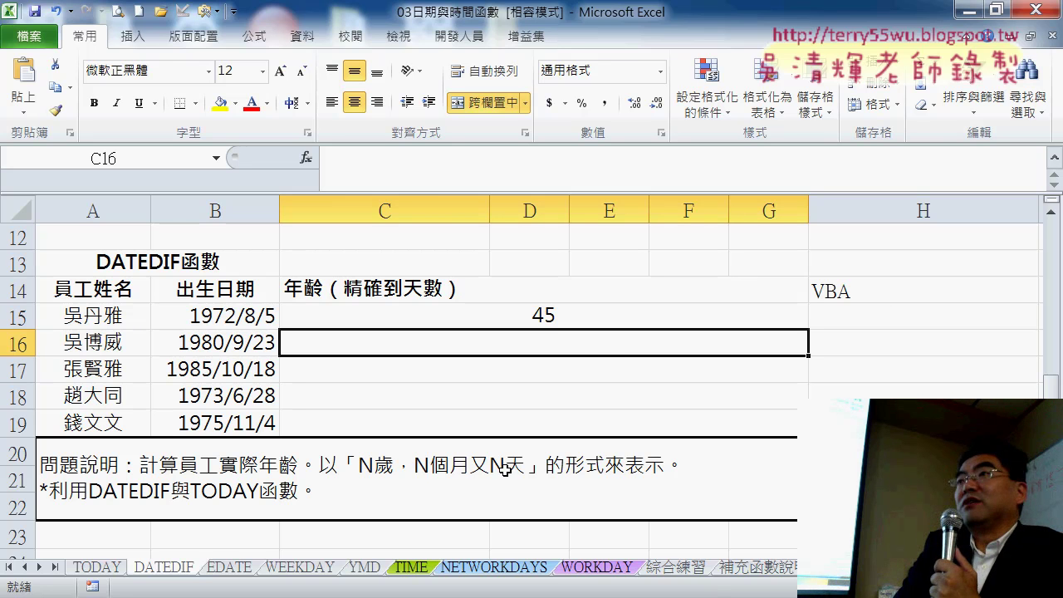
pyautogui.scroll(2, 505, 470)
pyautogui.scroll(1, 502, 470)
pyautogui.scroll(1, 546, 417)
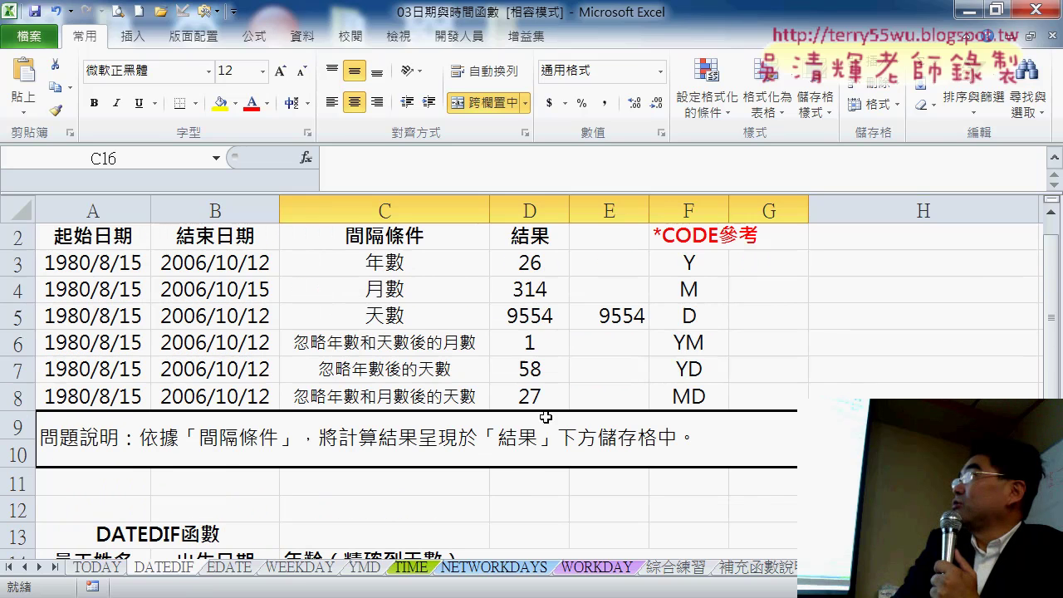
pyautogui.click(690, 343)
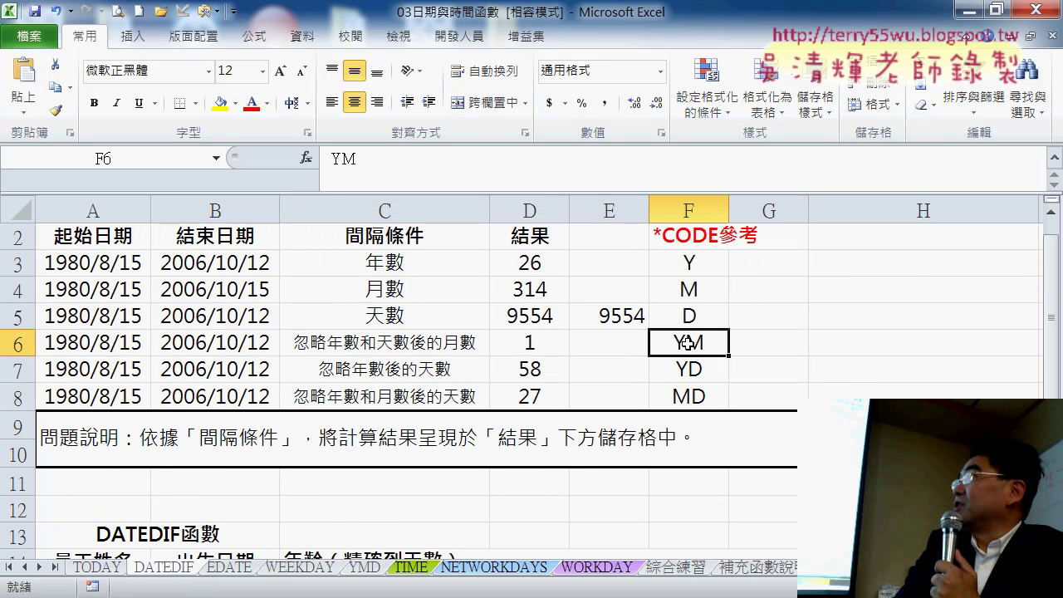
pyautogui.click(696, 396)
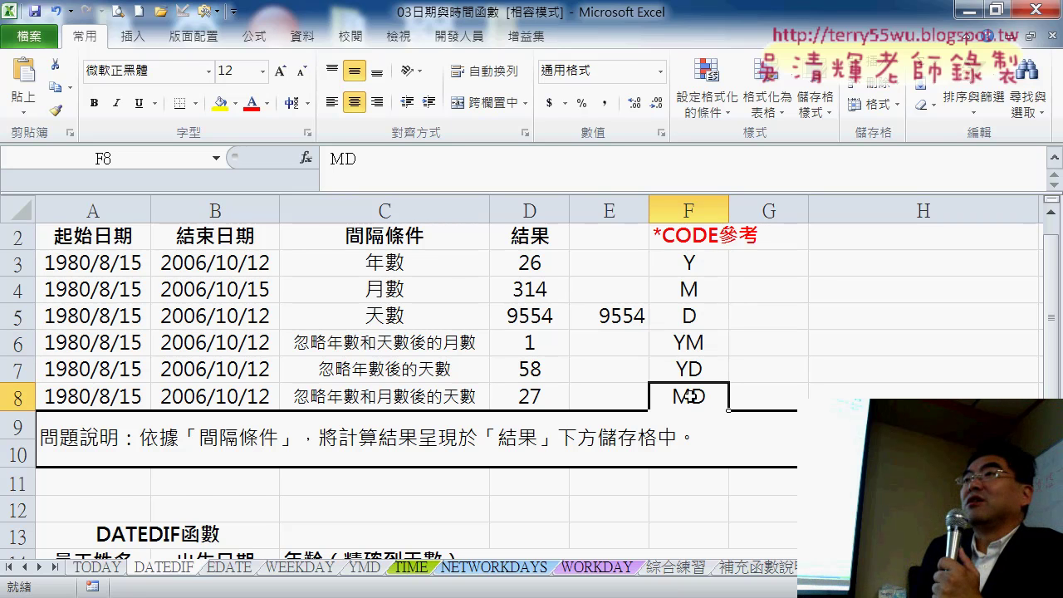
pyautogui.scroll(-1, 690, 396)
pyautogui.scroll(-1, 701, 386)
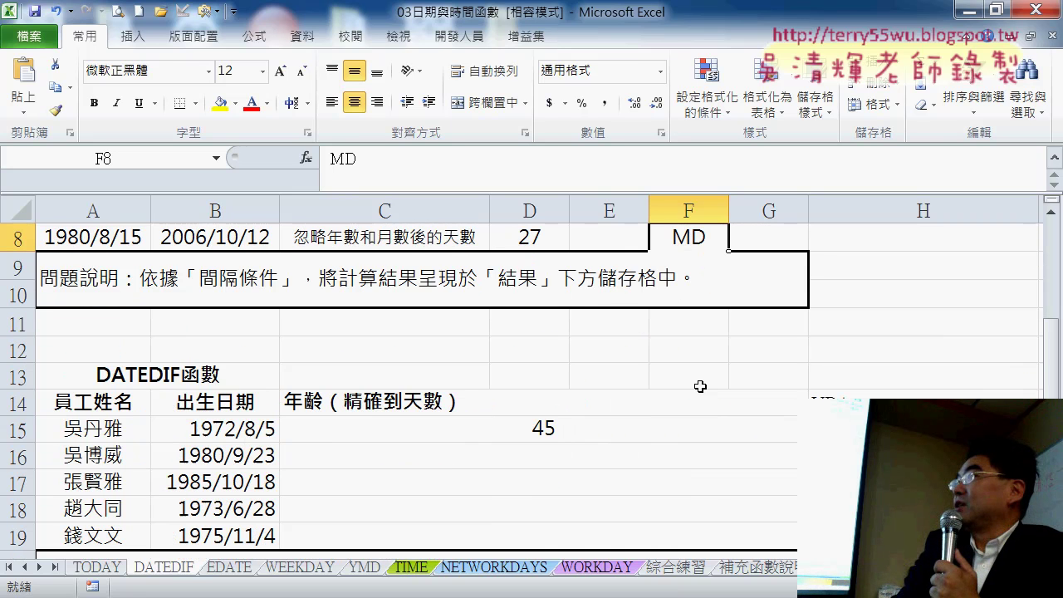
pyautogui.click(557, 432)
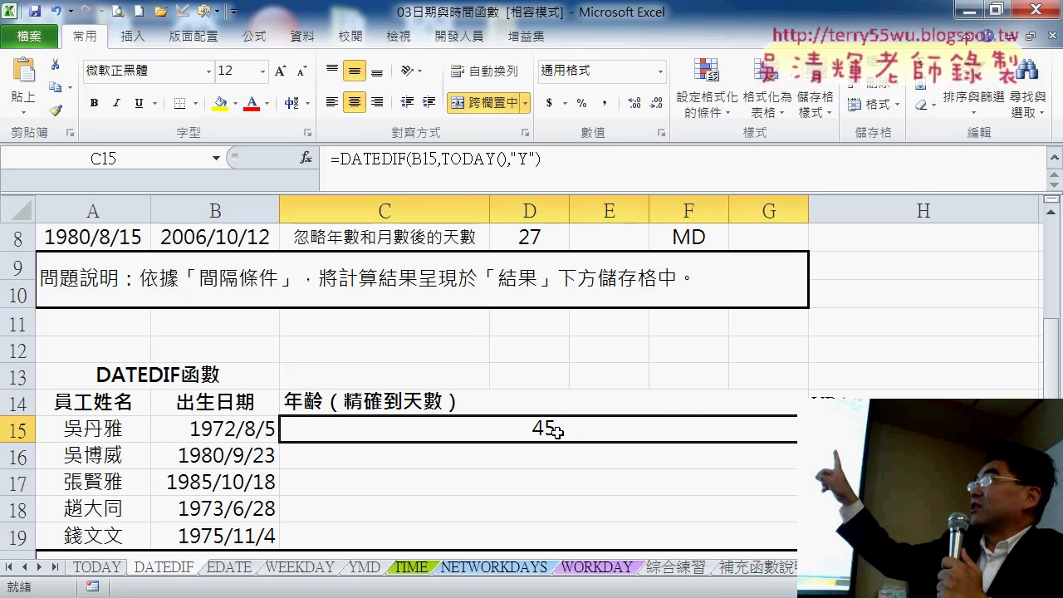
pyautogui.scroll(-1, 681, 420)
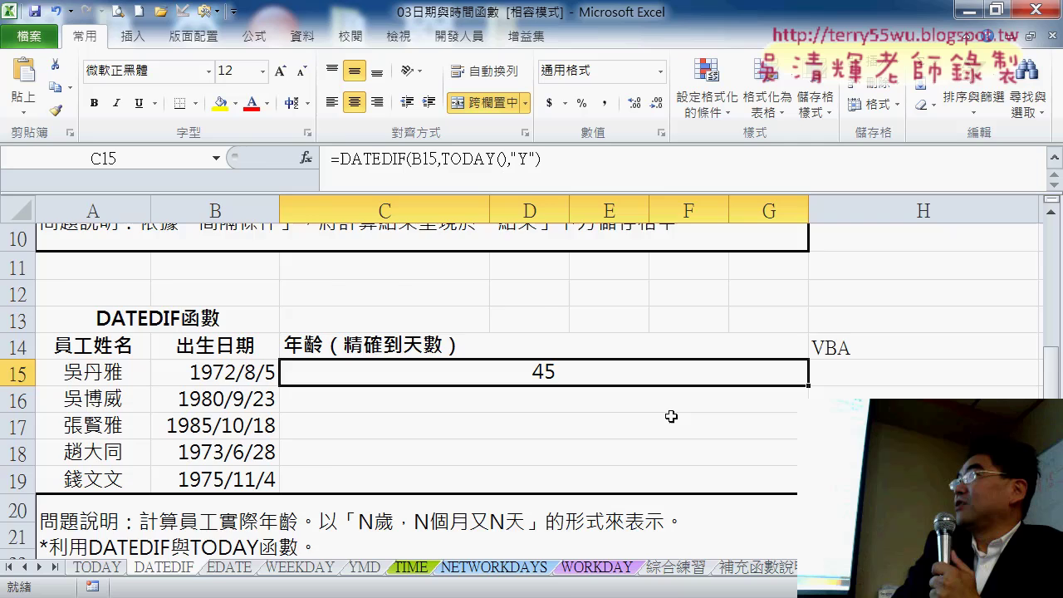
pyautogui.scroll(-1, 671, 417)
pyautogui.doubleClick(364, 463)
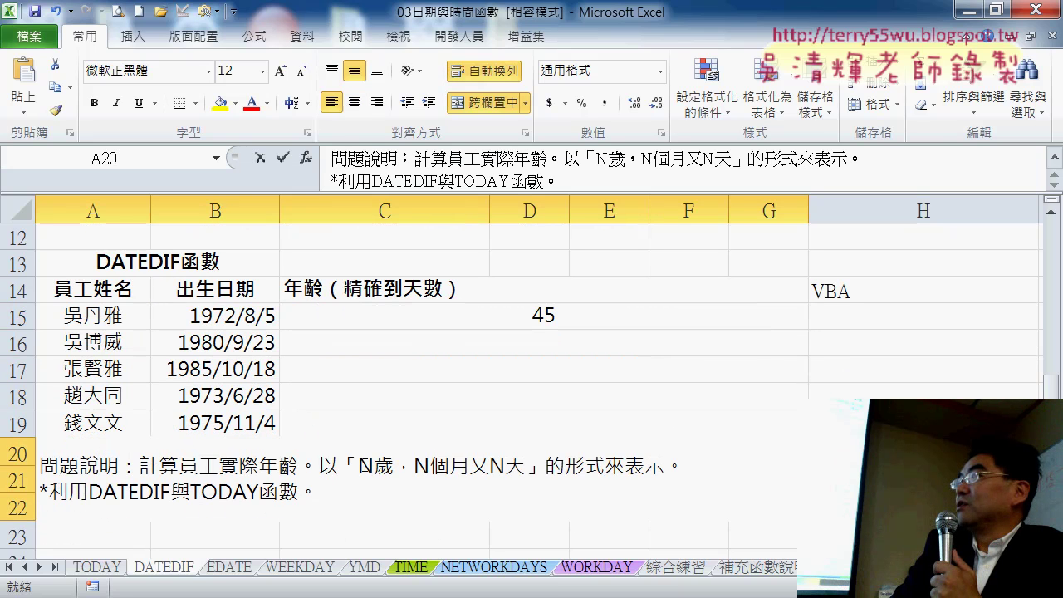
pyautogui.moveTo(374, 466); pyautogui.dragTo(525, 466)
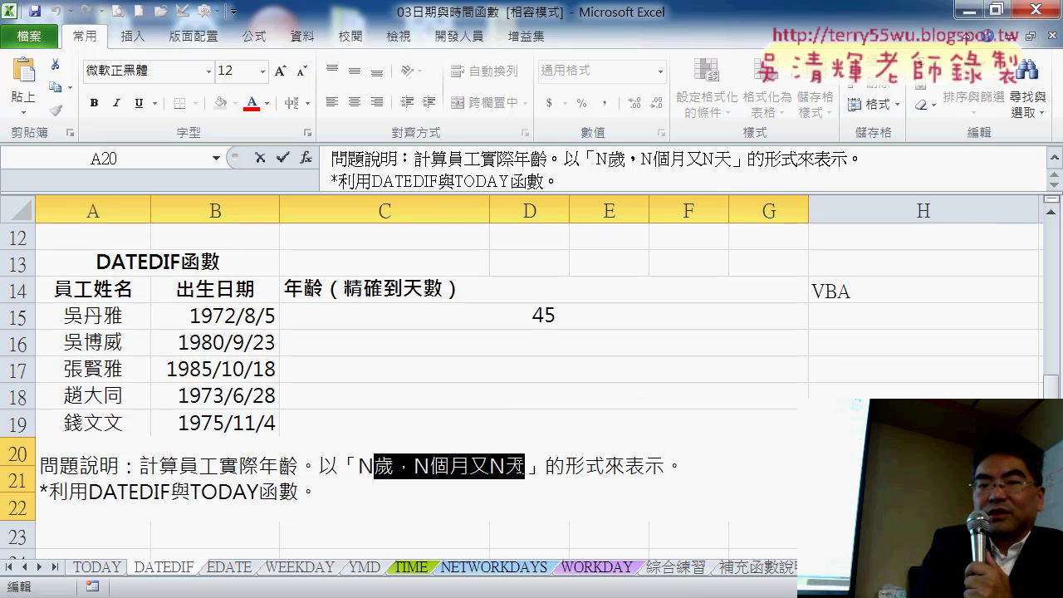
# Append &"歲，N個月又N天" to C15's DATEDIF formula so it reads 45歲，N個月又N天.
pyautogui.click(492, 320)
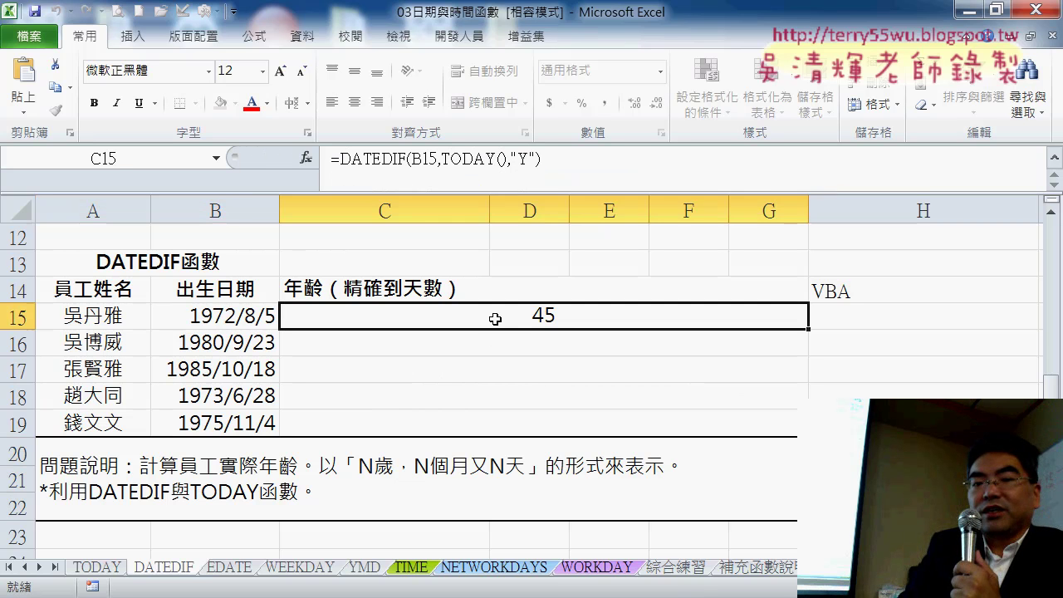
pyautogui.click(558, 165)
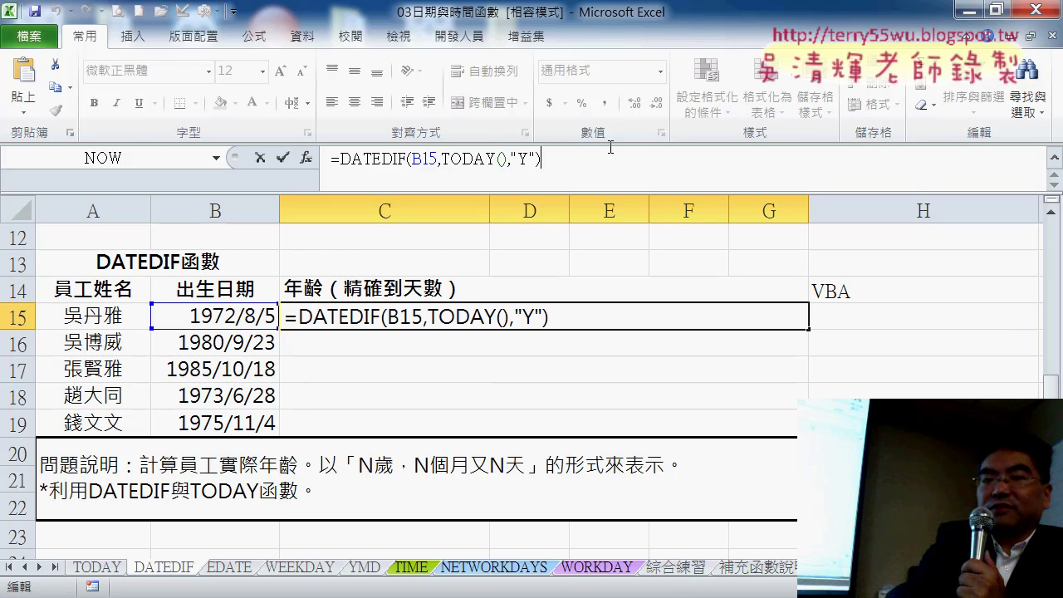
pyautogui.write('&')
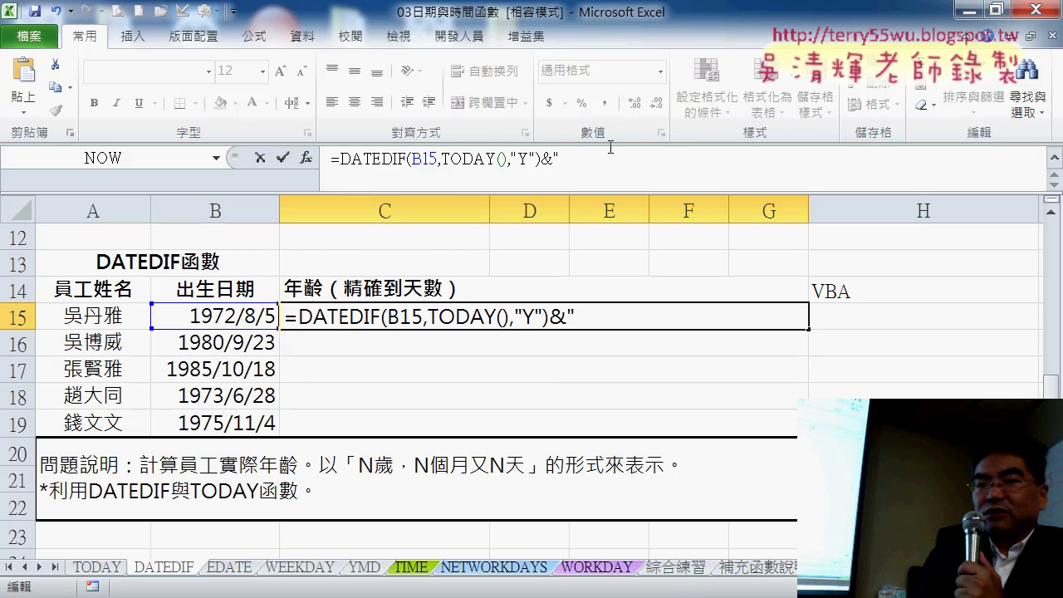
pyautogui.write('歲，N個月又N天')
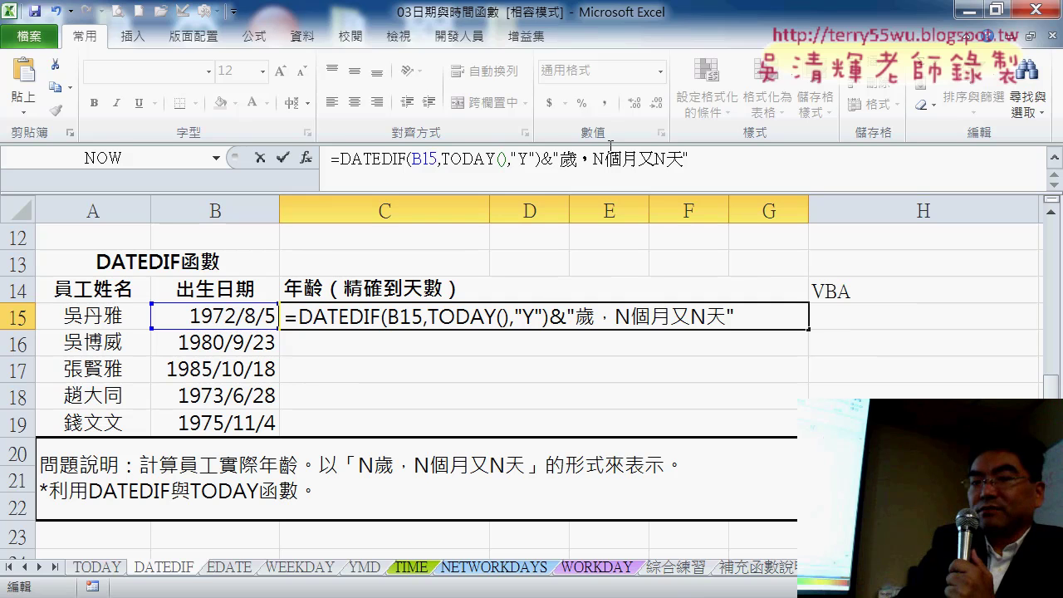
pyautogui.press('Return')
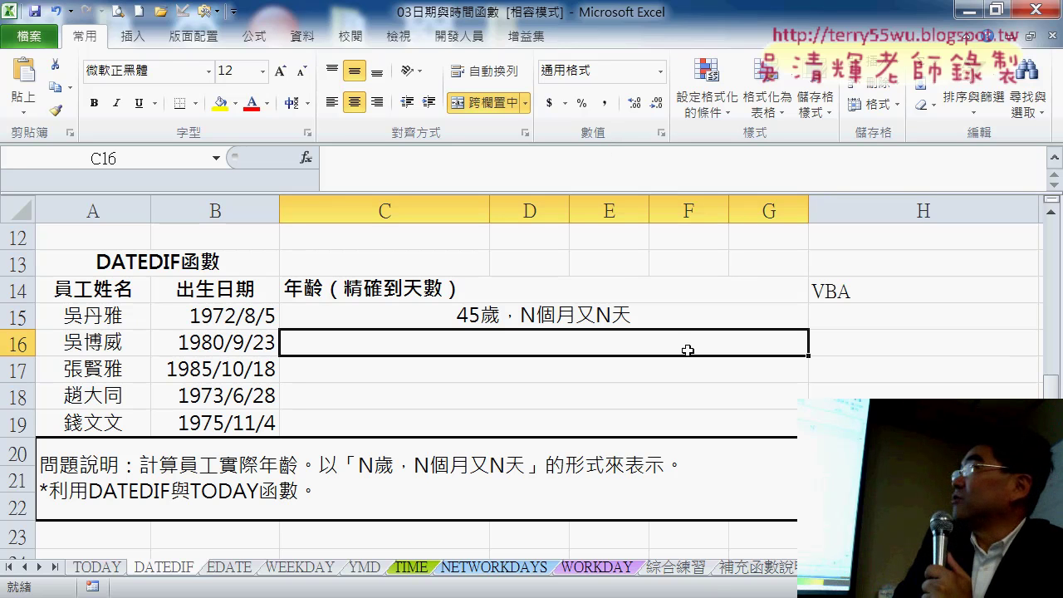
pyautogui.click(570, 323)
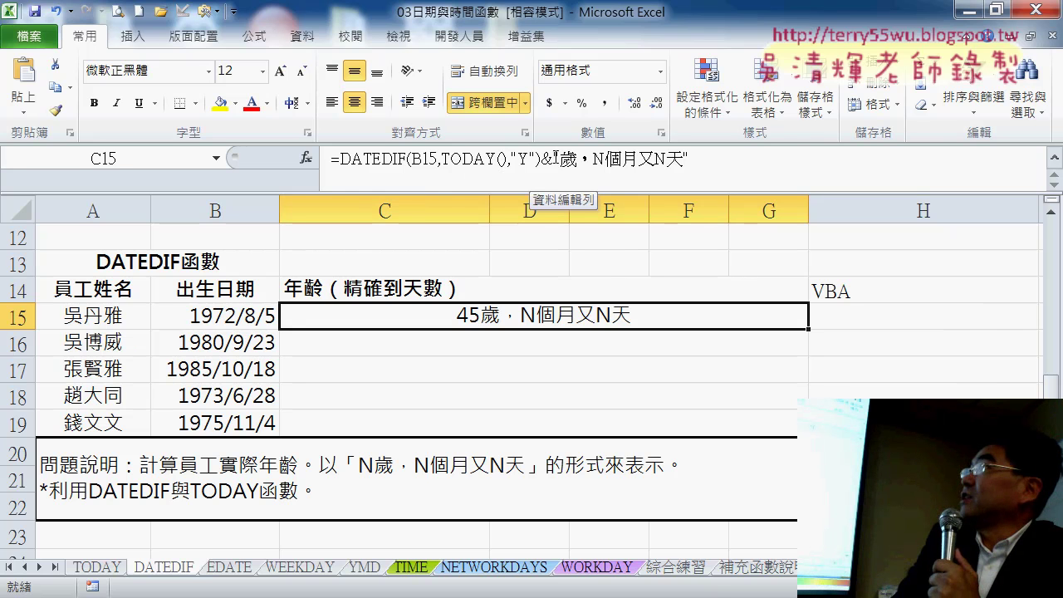
# Replace the months N with DATEDIF(B15,TODAY(),"YM") so C15 reads 45歲，3個月又N天.
pyautogui.moveTo(555, 158); pyautogui.dragTo(690, 158)
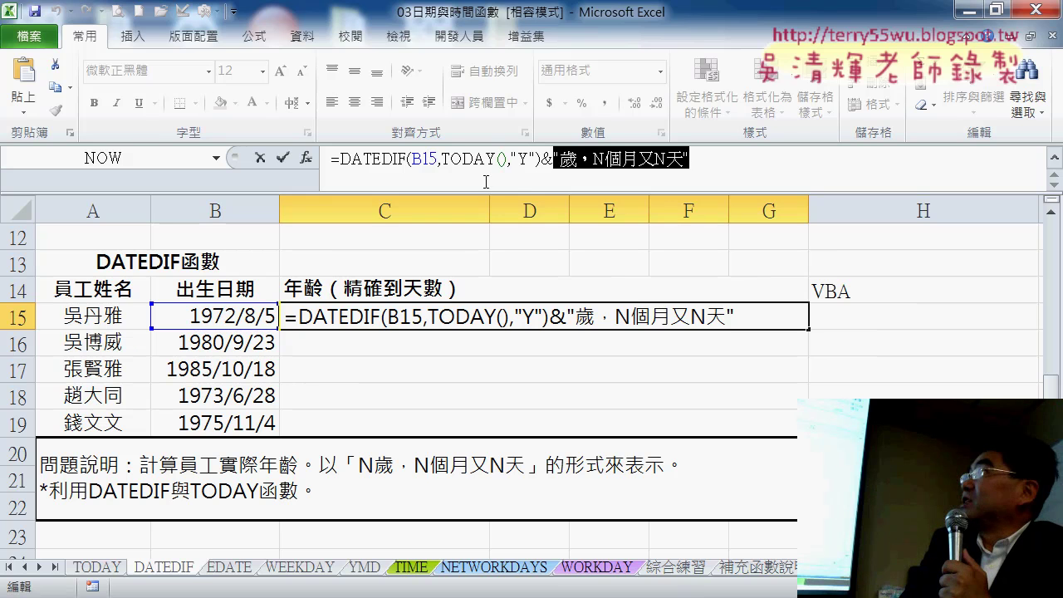
pyautogui.click(594, 158)
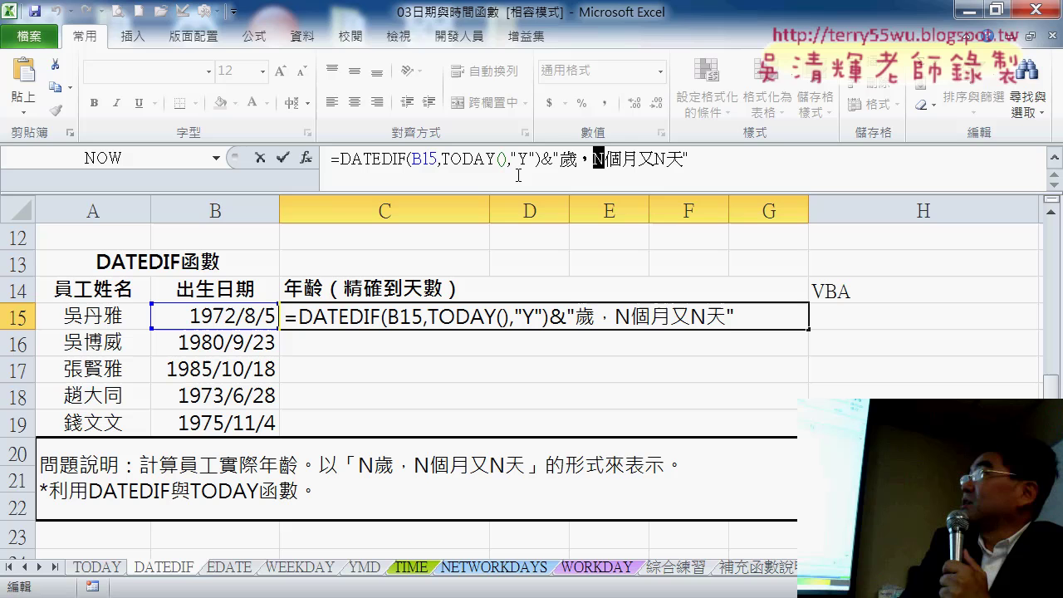
pyautogui.moveTo(344, 157); pyautogui.dragTo(543, 154)
pyautogui.hotkey('ctrl', 'c')
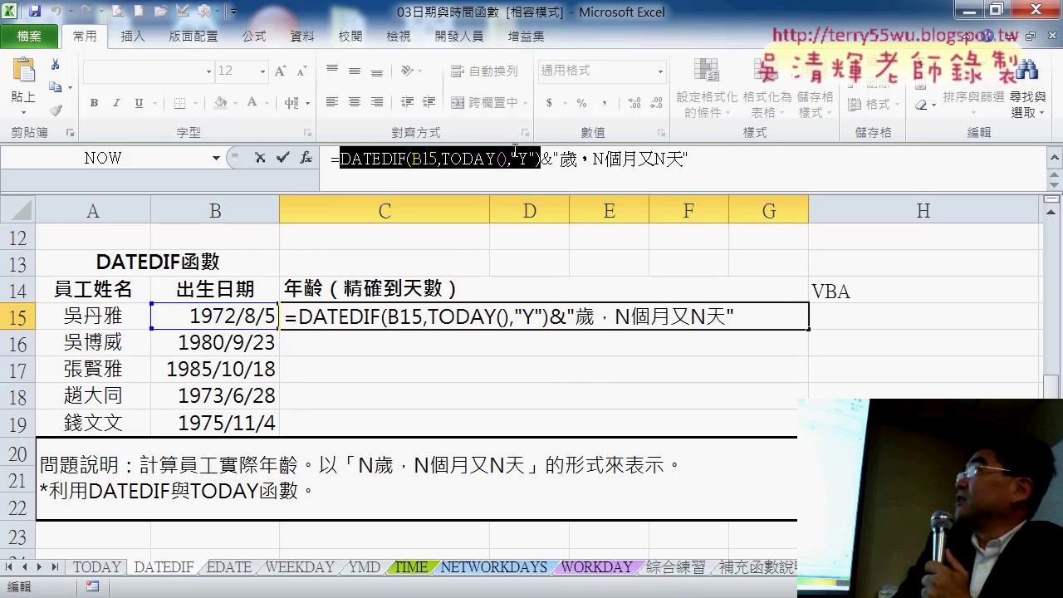
pyautogui.moveTo(593, 159); pyautogui.dragTo(606, 159)
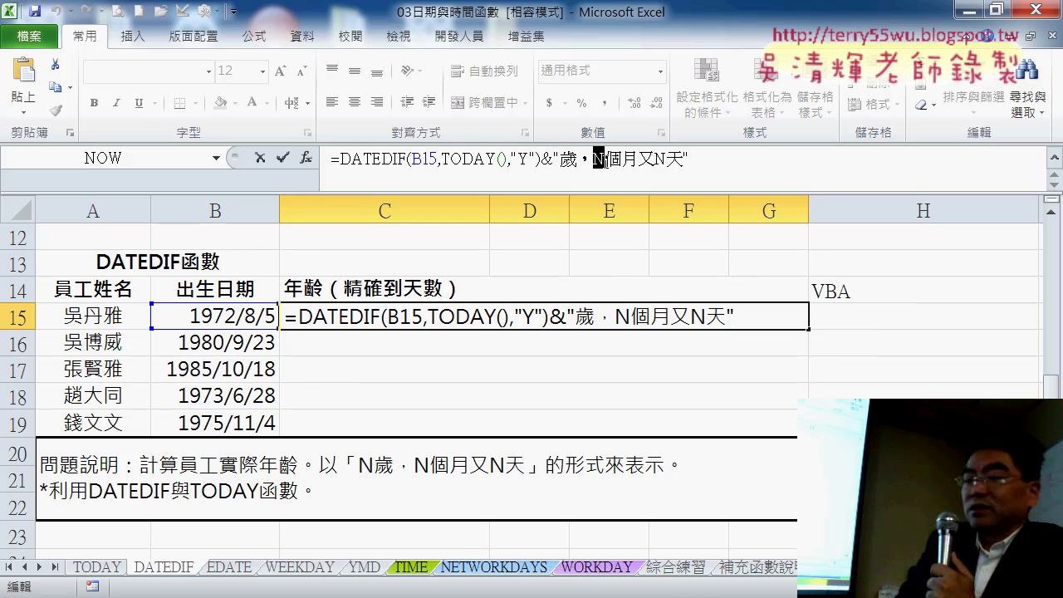
pyautogui.write('""')
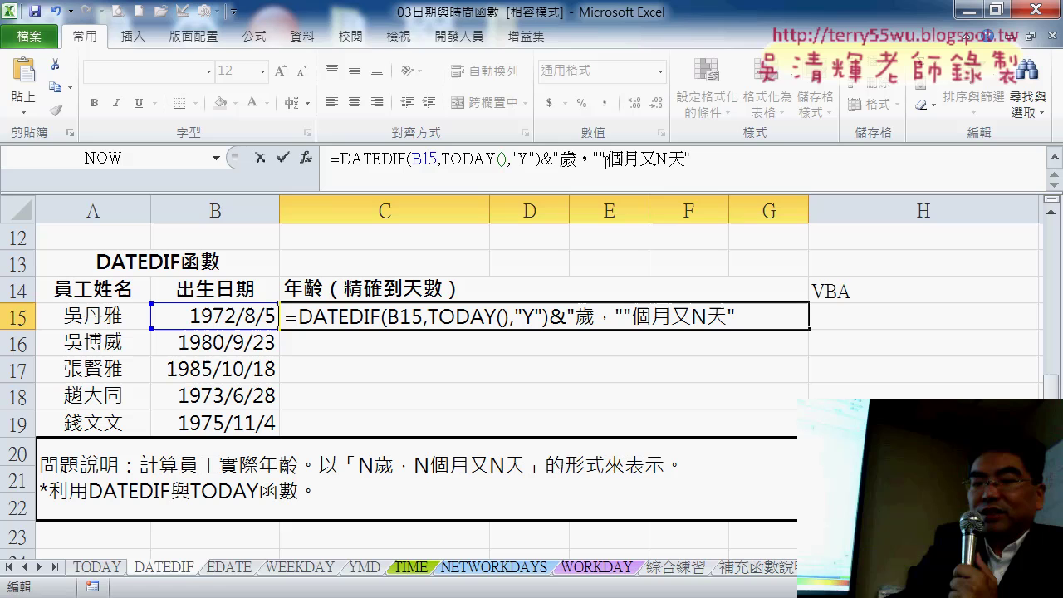
pyautogui.write('&&')
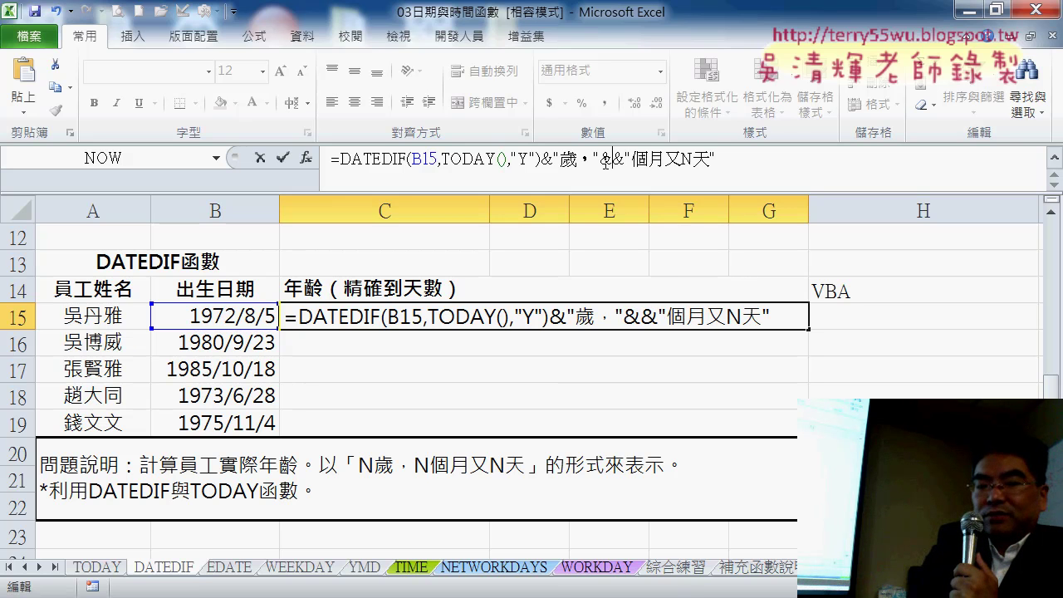
pyautogui.hotkey('ctrl', 'v')
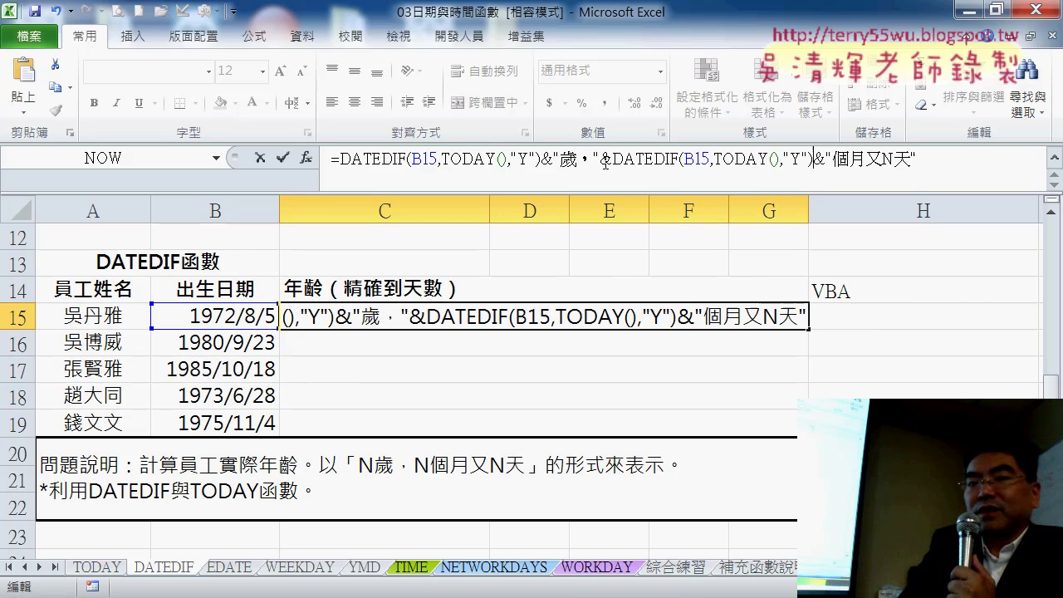
pyautogui.click(801, 157)
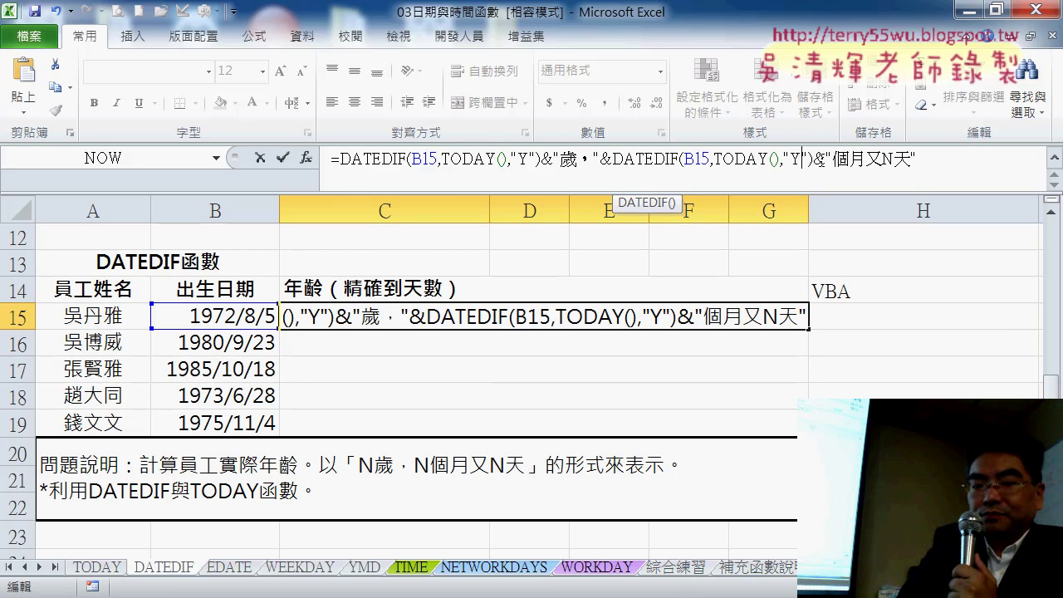
pyautogui.write('M')
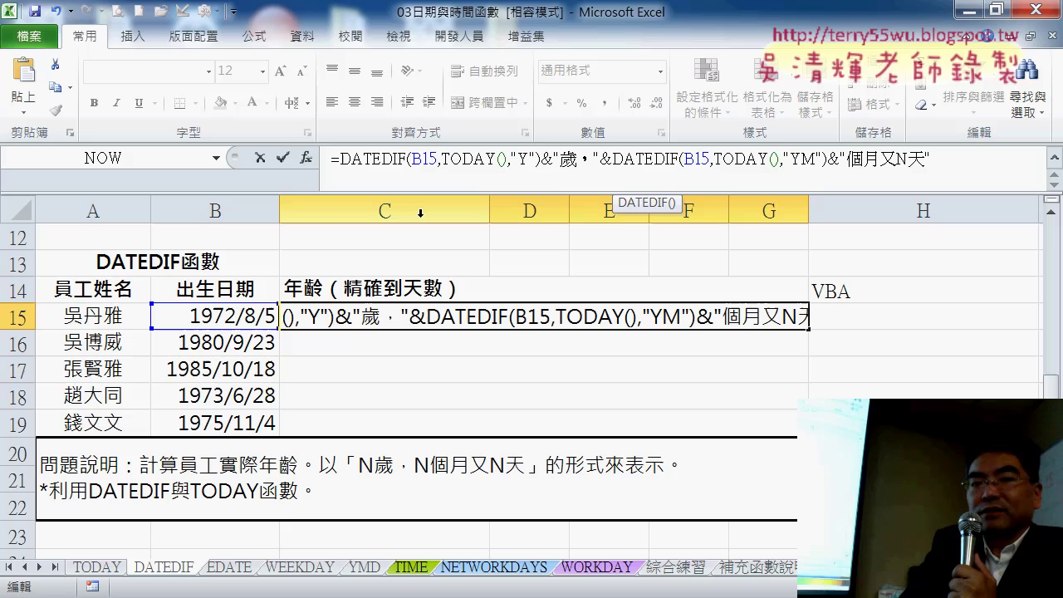
pyautogui.click(283, 158)
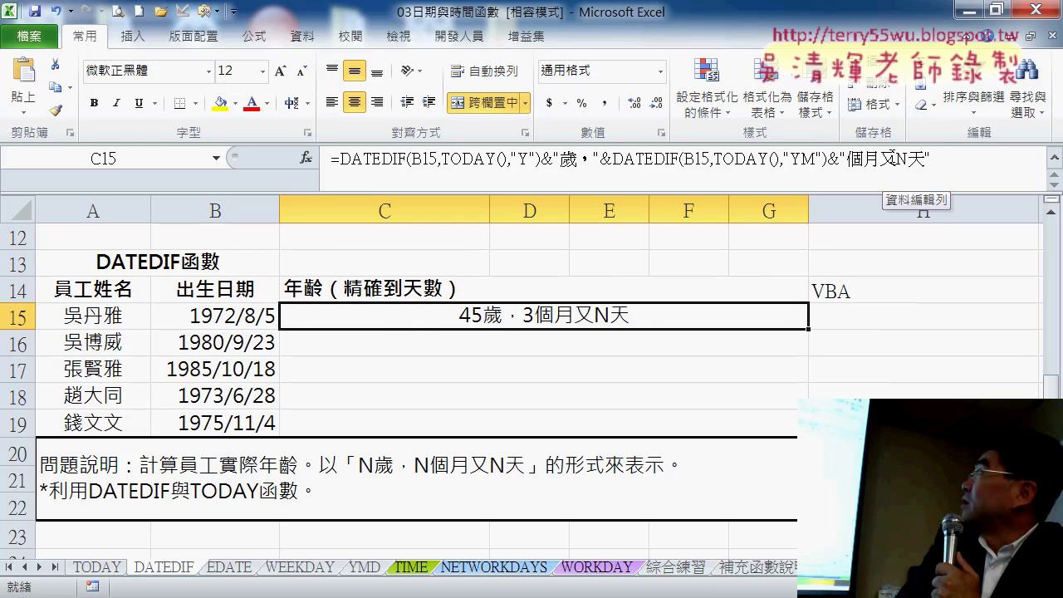
pyautogui.moveTo(896, 160); pyautogui.dragTo(908, 165)
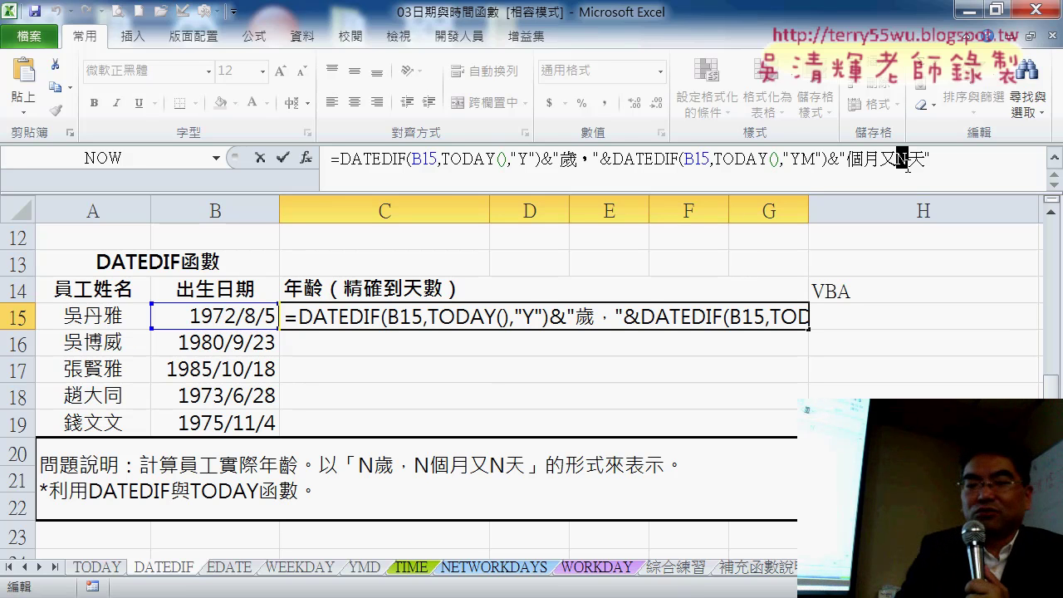
# Replace the days N with DATEDIF(B15,TODAY(),"MD"), giving 45歲，3個月又26天.
pyautogui.write('"個月又"')
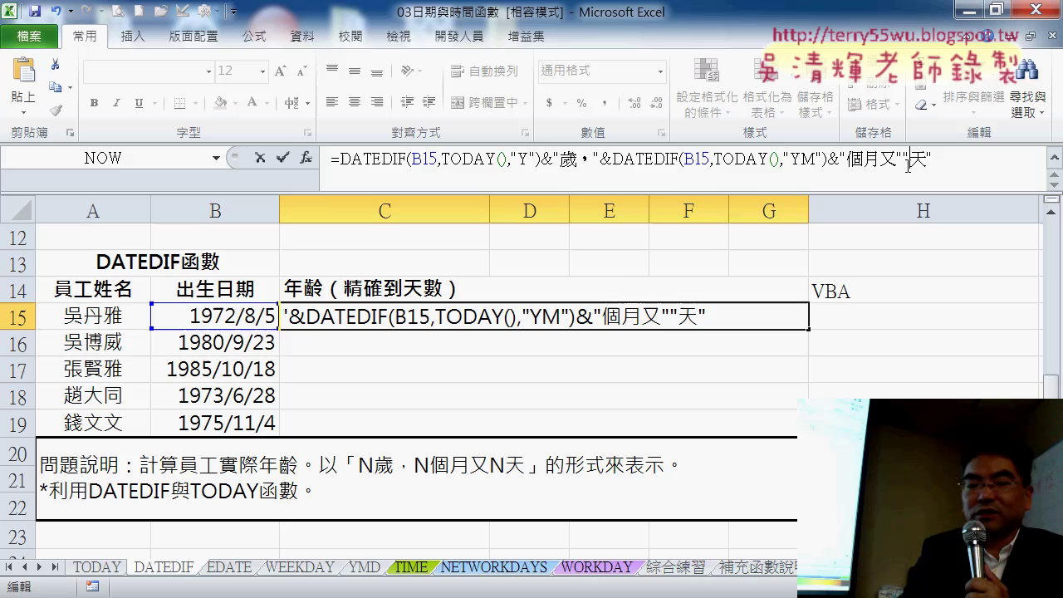
pyautogui.write('&')
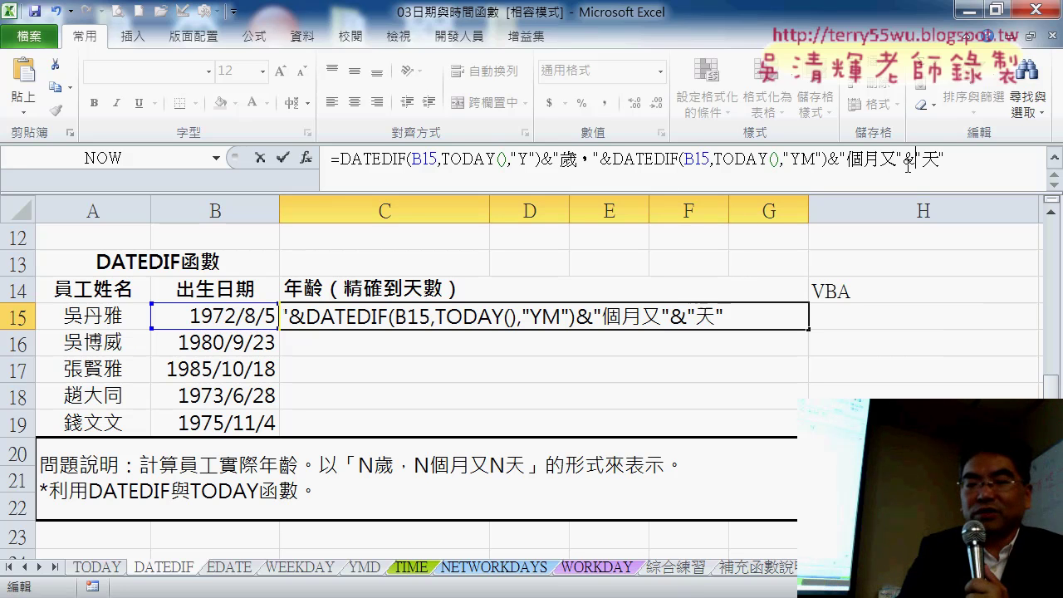
pyautogui.write('&')
pyautogui.hotkey('ctrl', 'v')
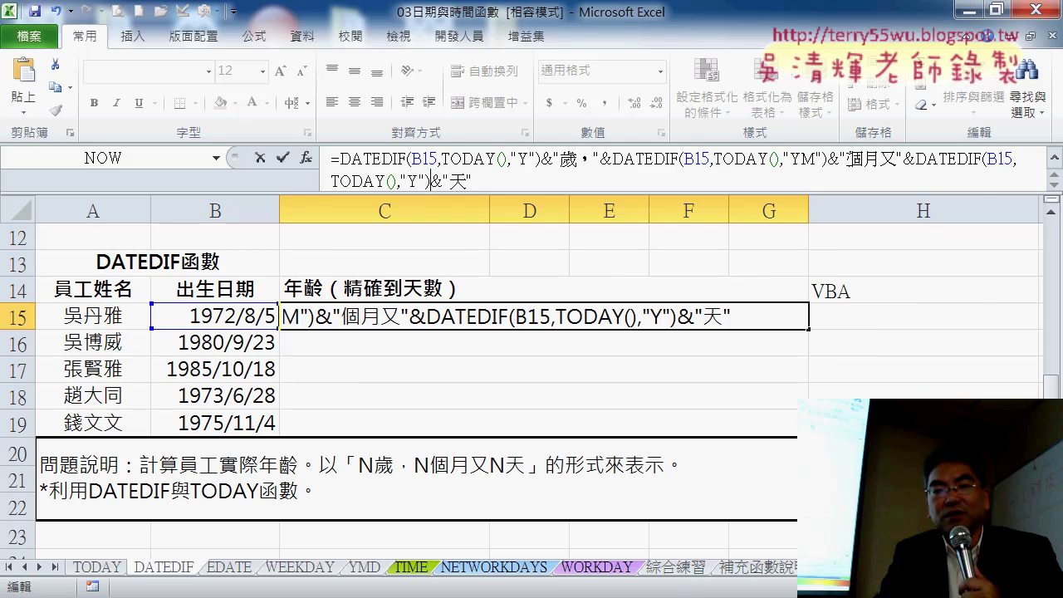
pyautogui.doubleClick(412, 181)
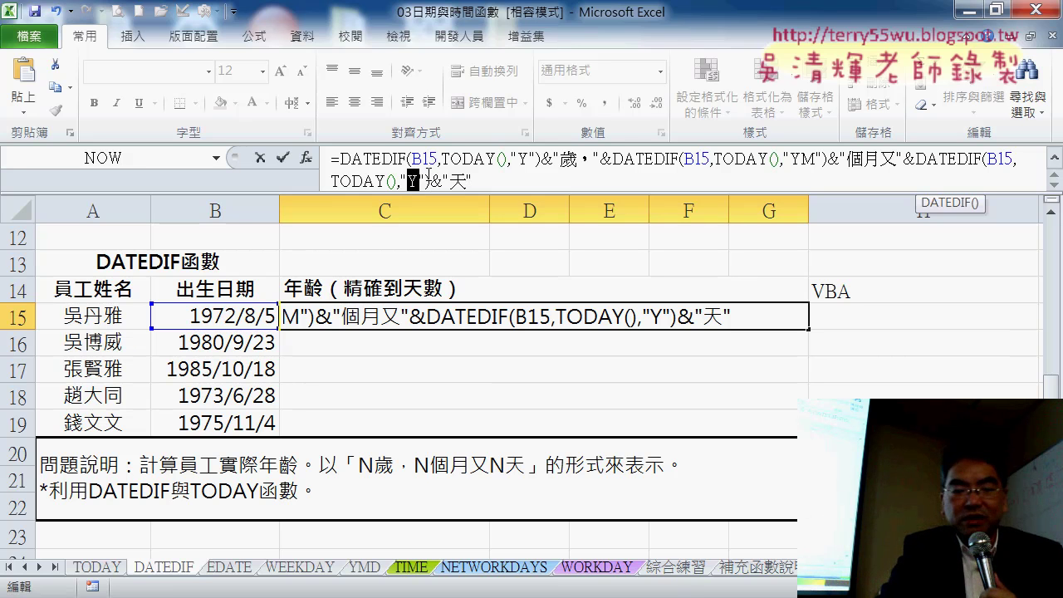
pyautogui.write('MD')
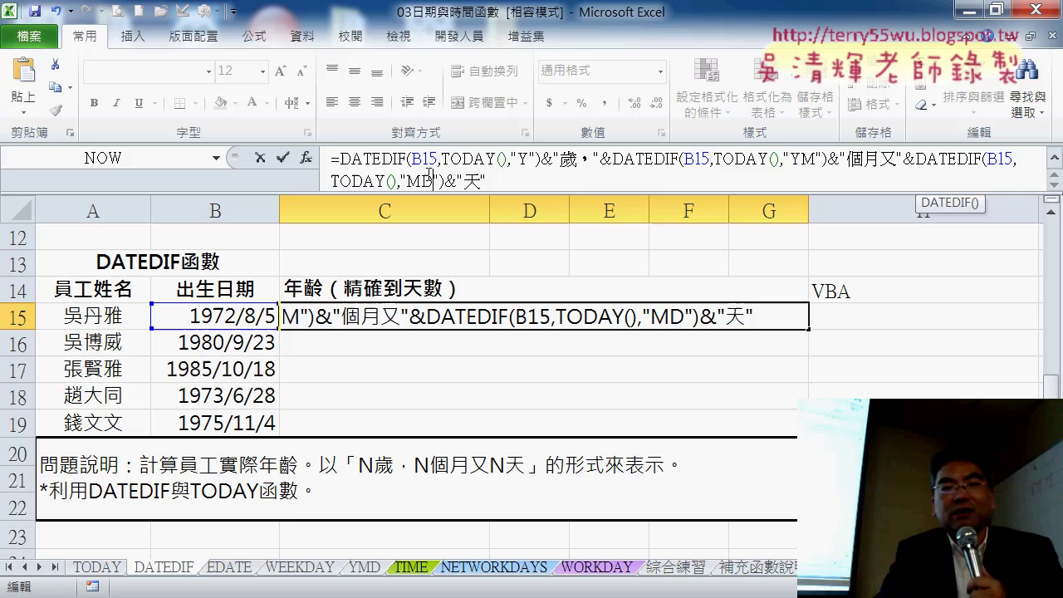
pyautogui.click(283, 158)
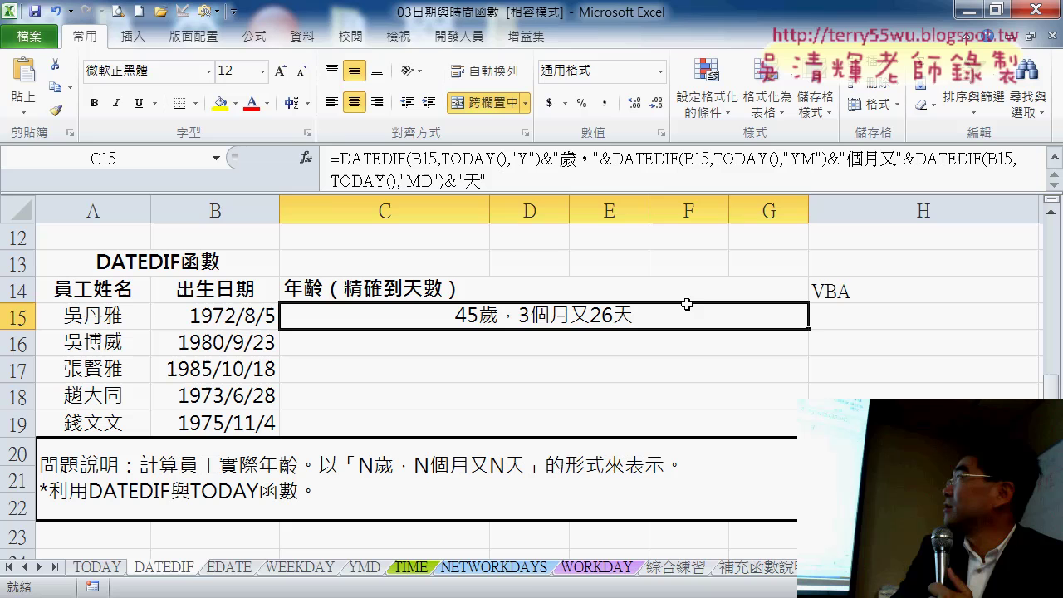
# Fill C15's age formula down to C19, then switch to the PowerPoint slides.
pyautogui.moveTo(809, 329); pyautogui.dragTo(788, 440)
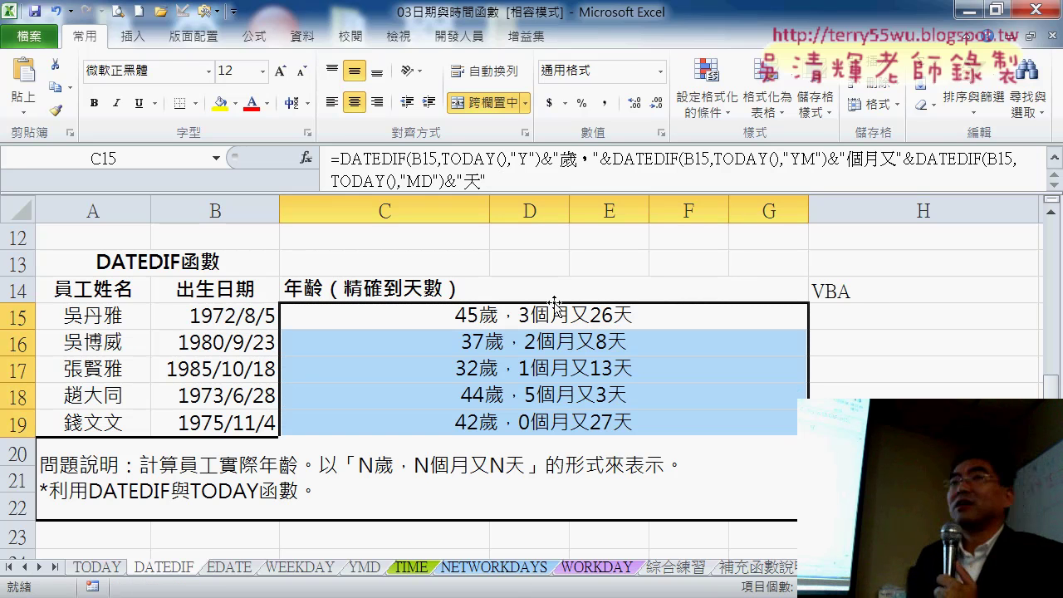
pyautogui.click(557, 309)
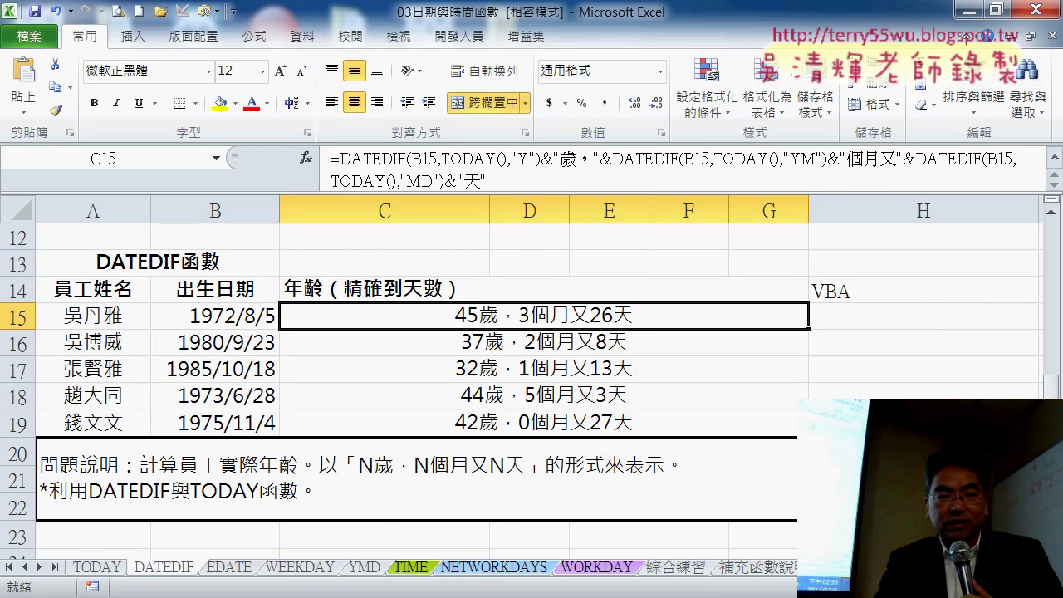
pyautogui.click(408, 541)
# Scroll the slide pane from slide 78 down to slide 81, 計算員工實際年齡.
pyautogui.scroll(-1, 408, 542)
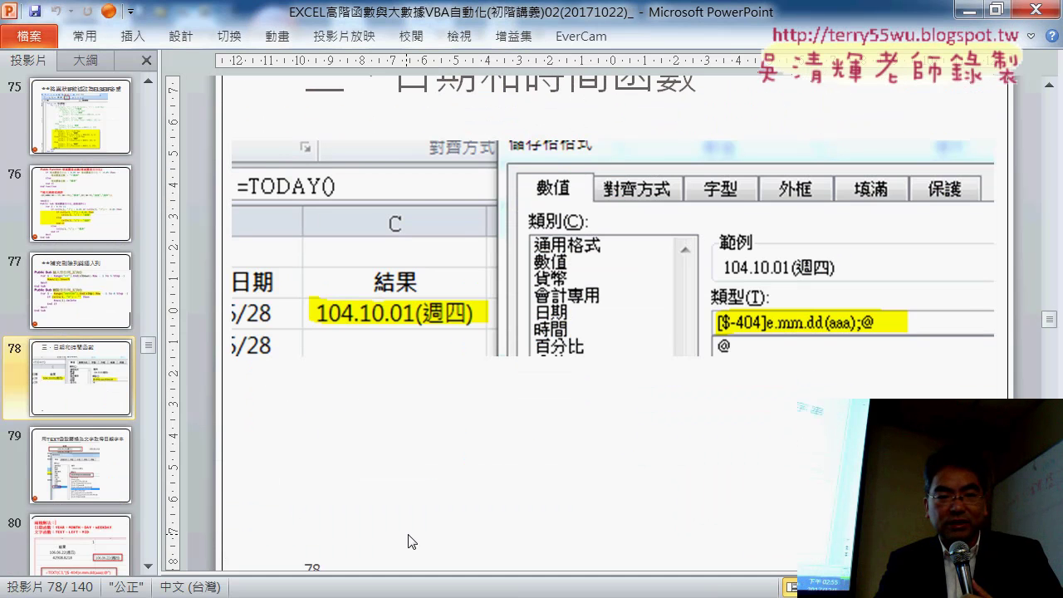
pyautogui.scroll(-1, 408, 542)
pyautogui.scroll(-2, 407, 541)
pyautogui.scroll(-3, 411, 545)
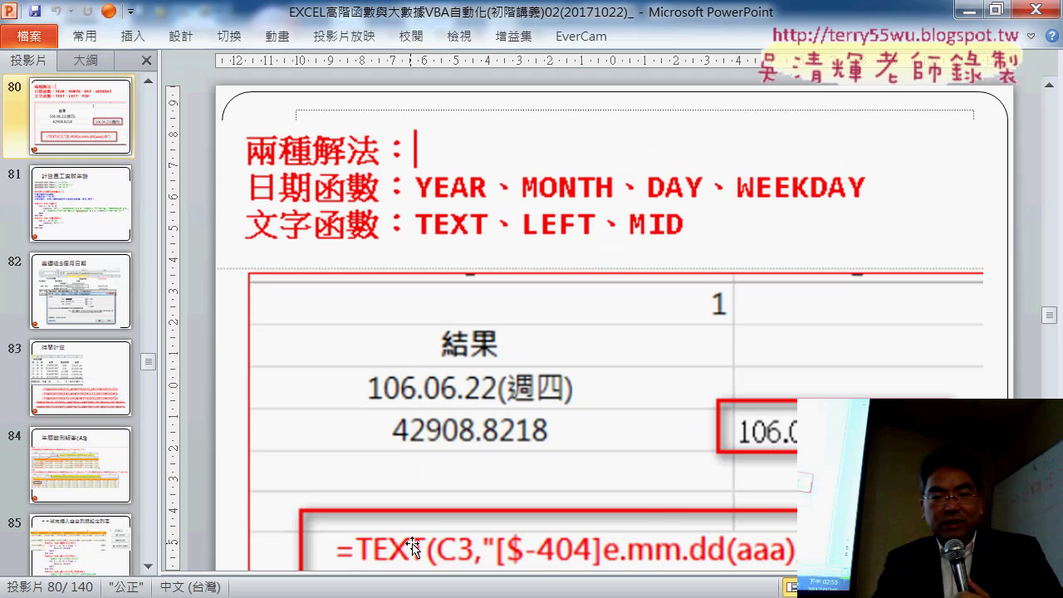
pyautogui.scroll(-1, 413, 549)
pyautogui.scroll(-2, 413, 549)
pyautogui.scroll(-3, 415, 551)
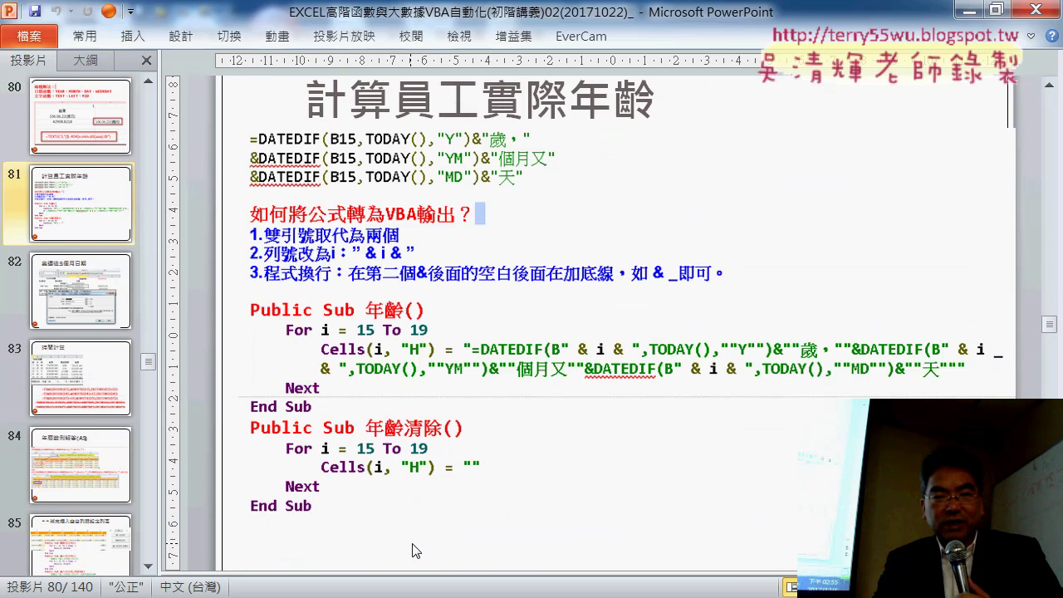
pyautogui.scroll(-1, 415, 550)
pyautogui.scroll(1, 415, 550)
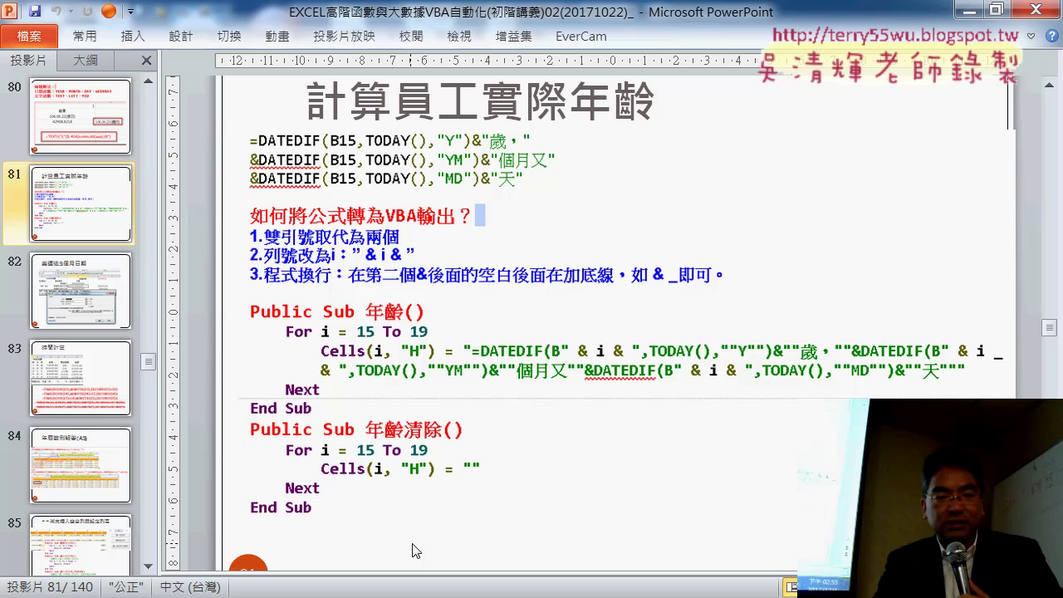
pyautogui.scroll(-1, 416, 551)
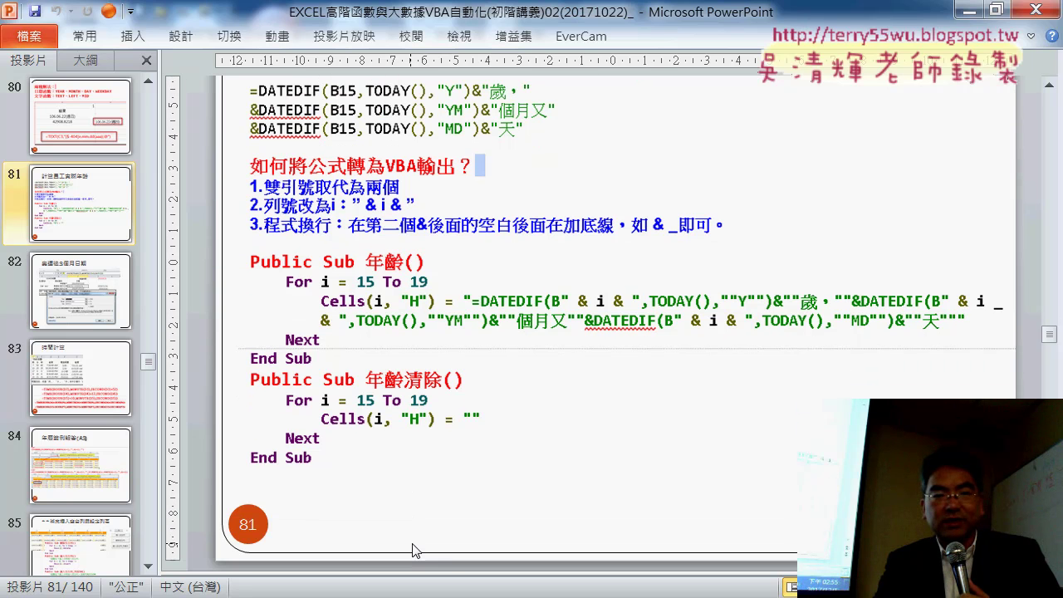
pyautogui.scroll(1, 415, 551)
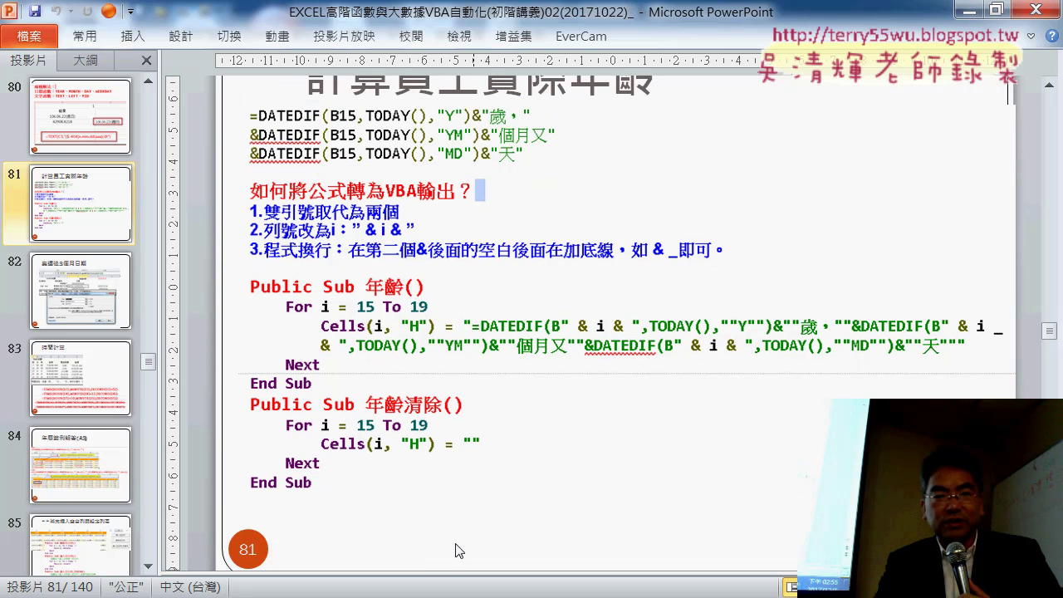
pyautogui.keyDown('ctrl'); pyautogui.scroll(-1, 689, 479); pyautogui.keyUp('ctrl')
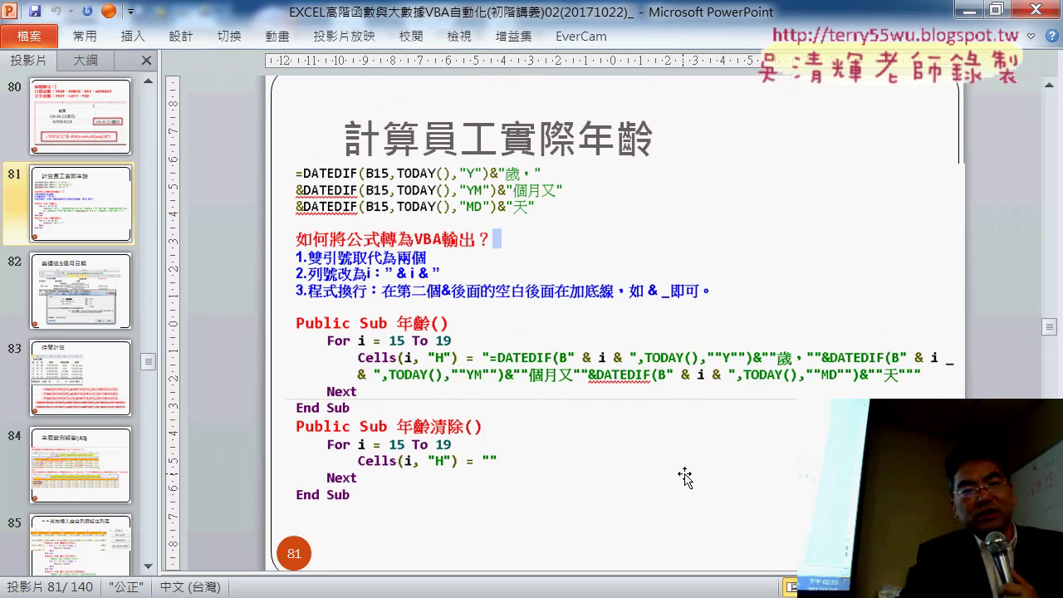